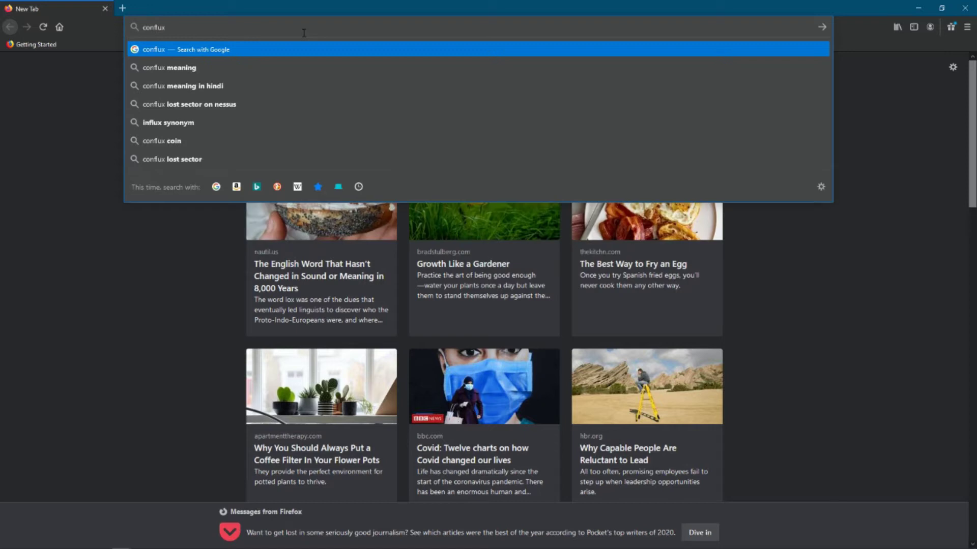
# Go to confluxnetwork.org and open its Ecosystem page
pyautogui.write('net')
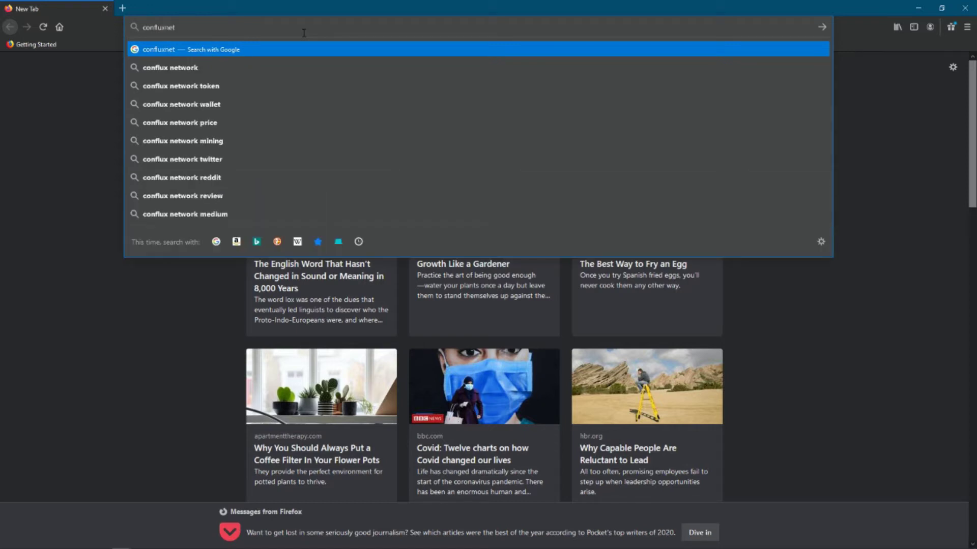
pyautogui.write('work.org')
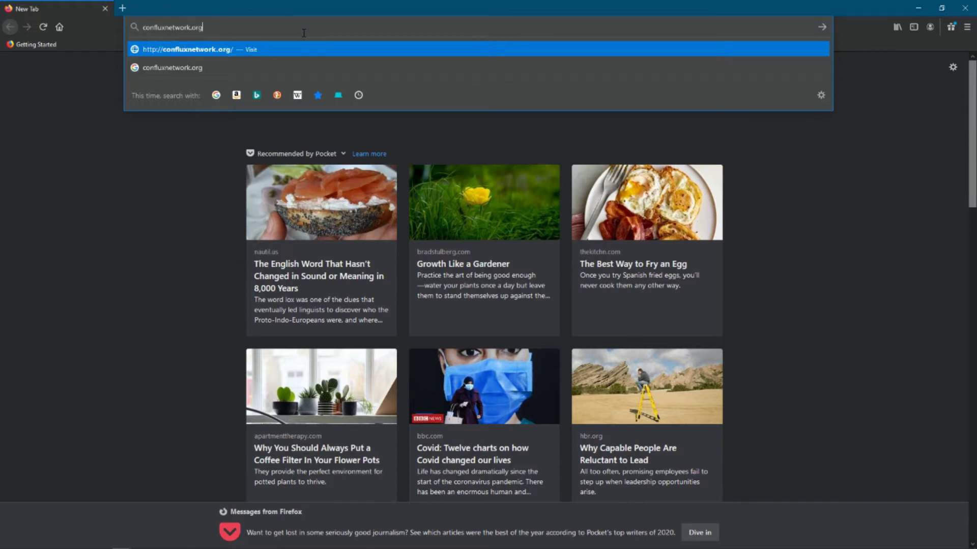
pyautogui.press('Return')
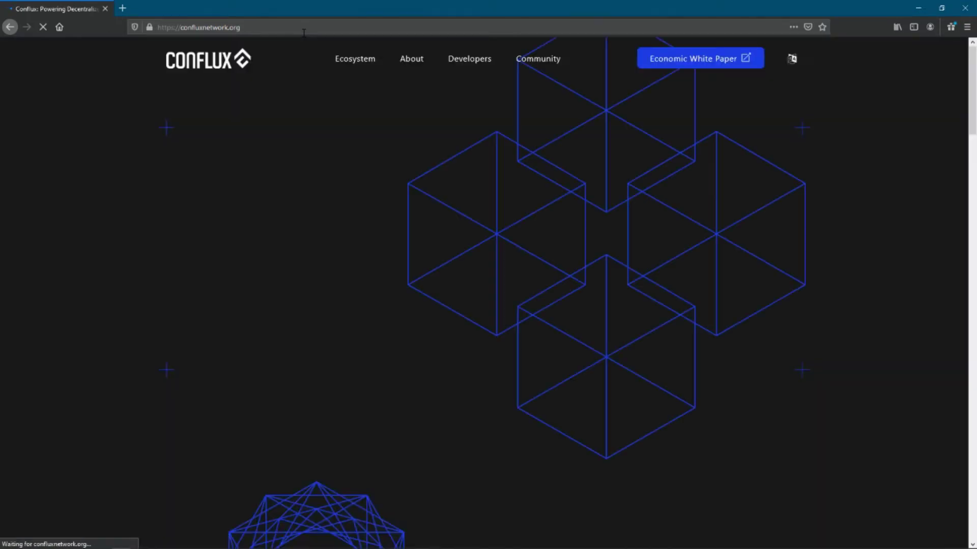
pyautogui.click(352, 67)
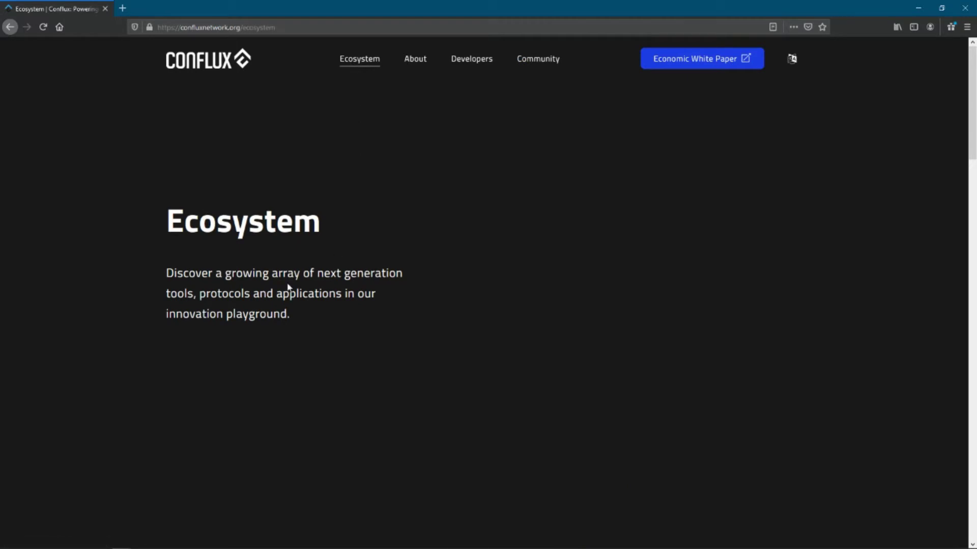
# Open the ConfluxPortal installation site from the Infrastructure section and proceed to its Firefox add-on page
pyautogui.scroll(-10, 323, 263)
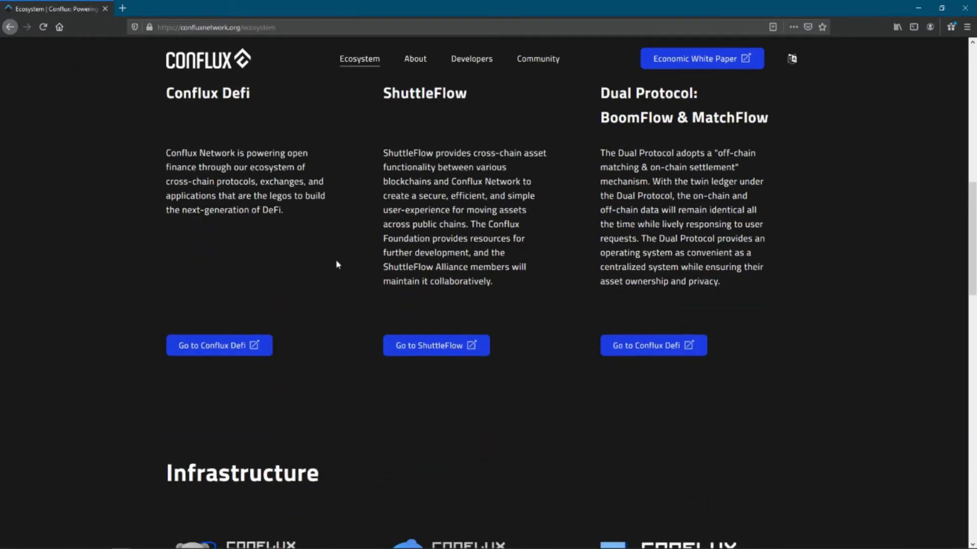
pyautogui.scroll(-5, 512, 264)
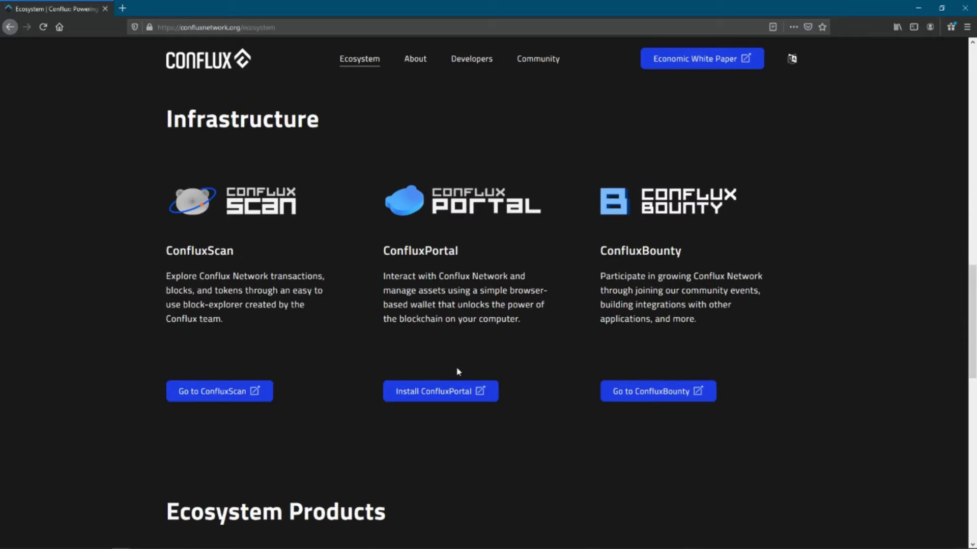
pyautogui.click(446, 400)
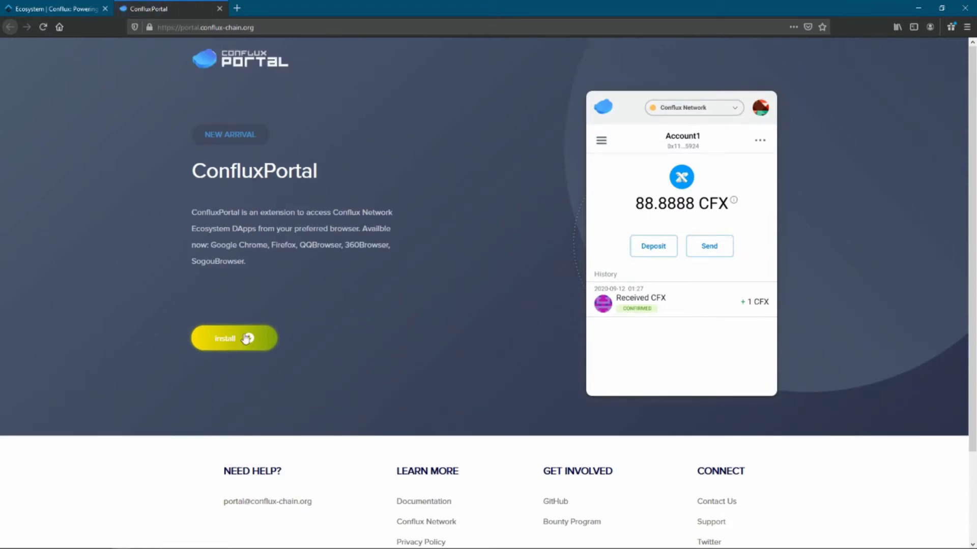
pyautogui.click(242, 343)
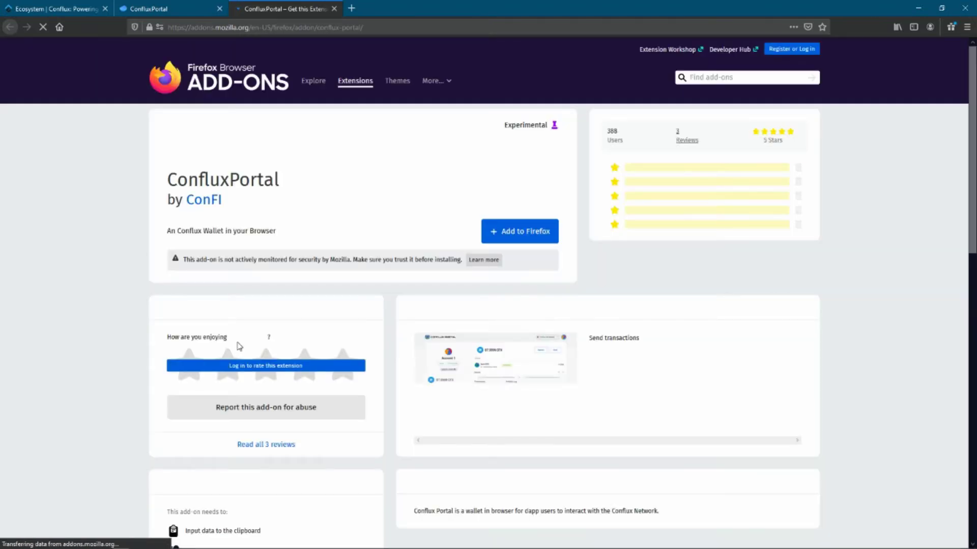
# Add the ConfluxPortal extension to Firefox, granting its permissions and allowing it to run in private windows
pyautogui.click(538, 239)
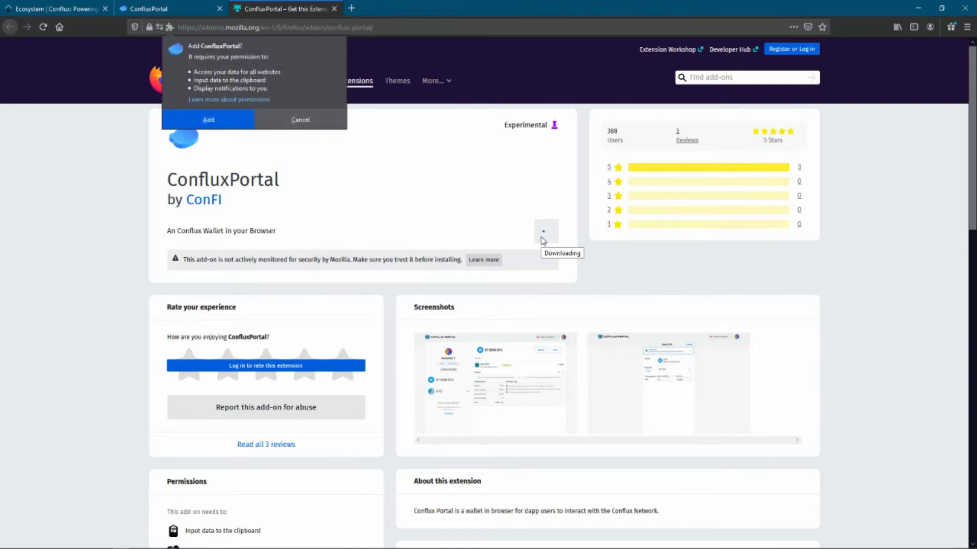
pyautogui.click(191, 120)
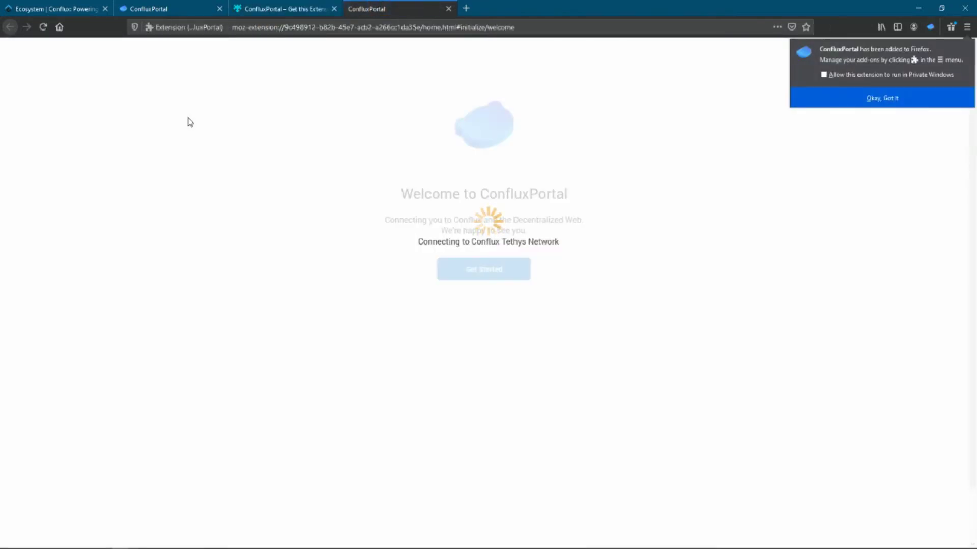
pyautogui.click(824, 75)
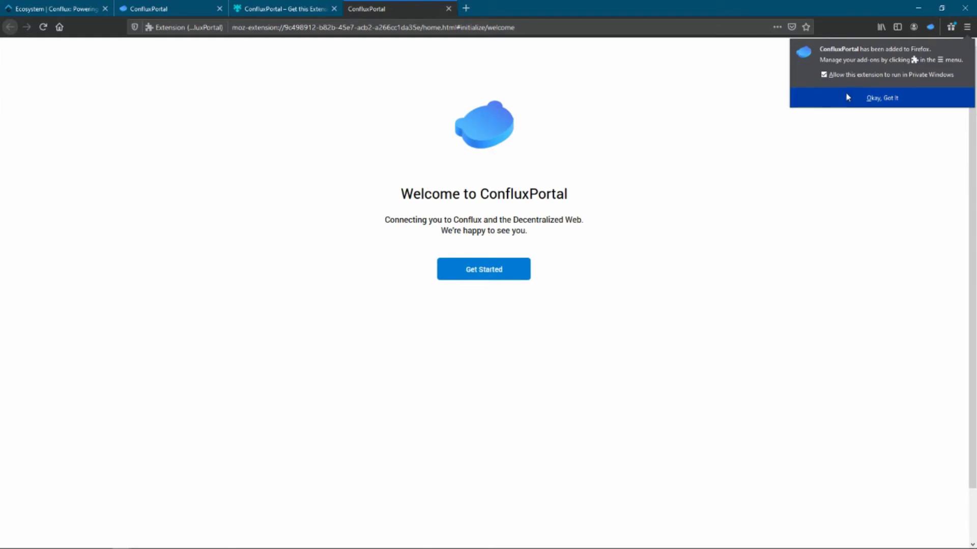
pyautogui.click(883, 102)
# Close the ConfluxPortal welcome page and launch the installed extension again from a new browser tab
pyautogui.hotkey('ctrl', 'w')
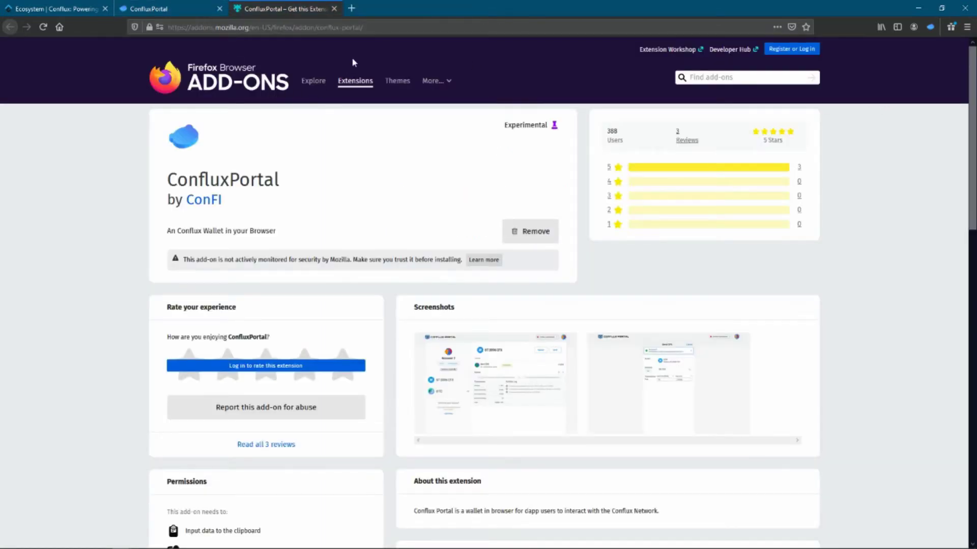
pyautogui.click(352, 9)
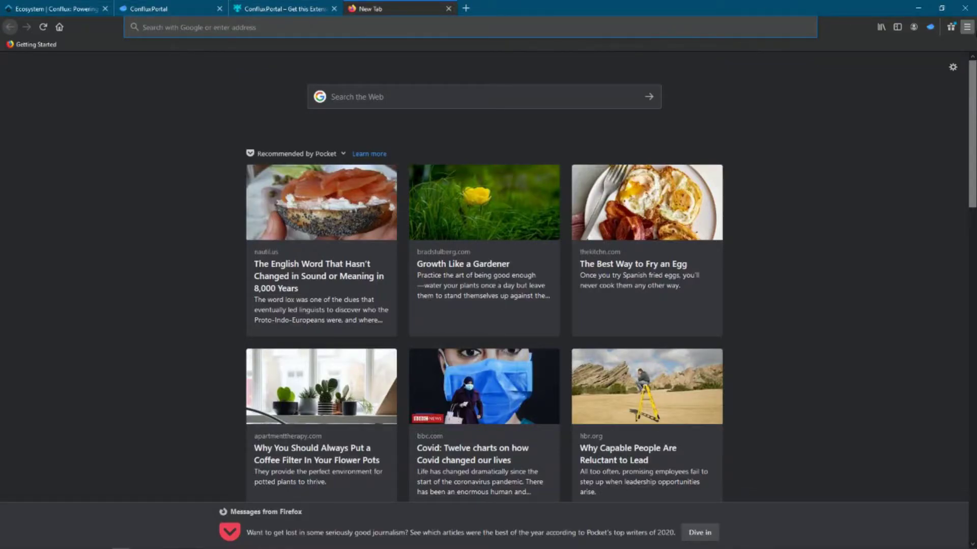
pyautogui.click(929, 27)
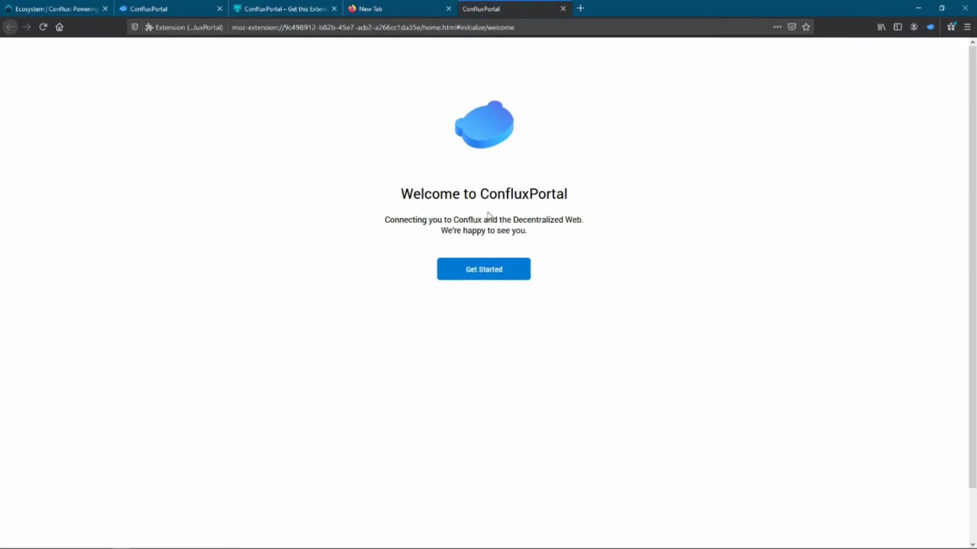
# Start creating a new wallet in ConfluxPortal and agree to the usage data collection
pyautogui.click(473, 275)
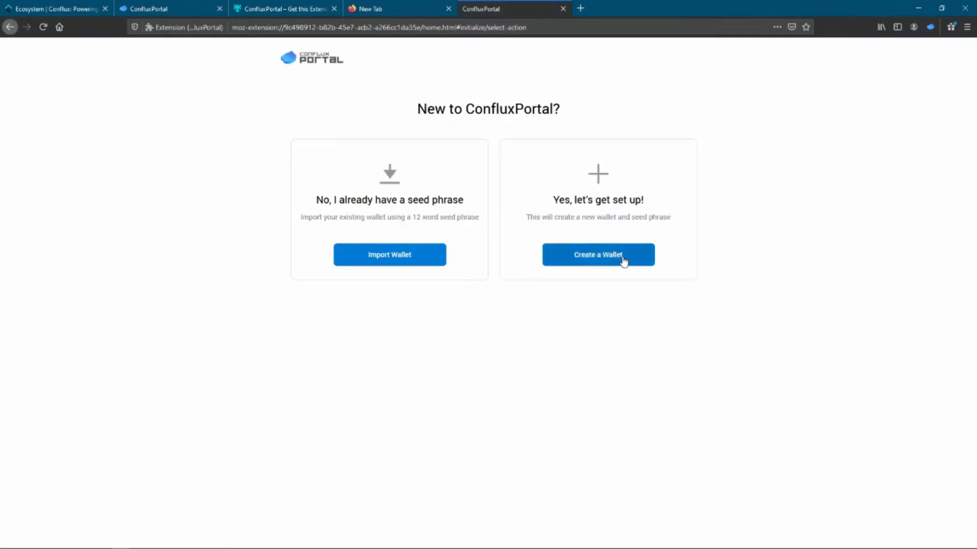
pyautogui.click(597, 259)
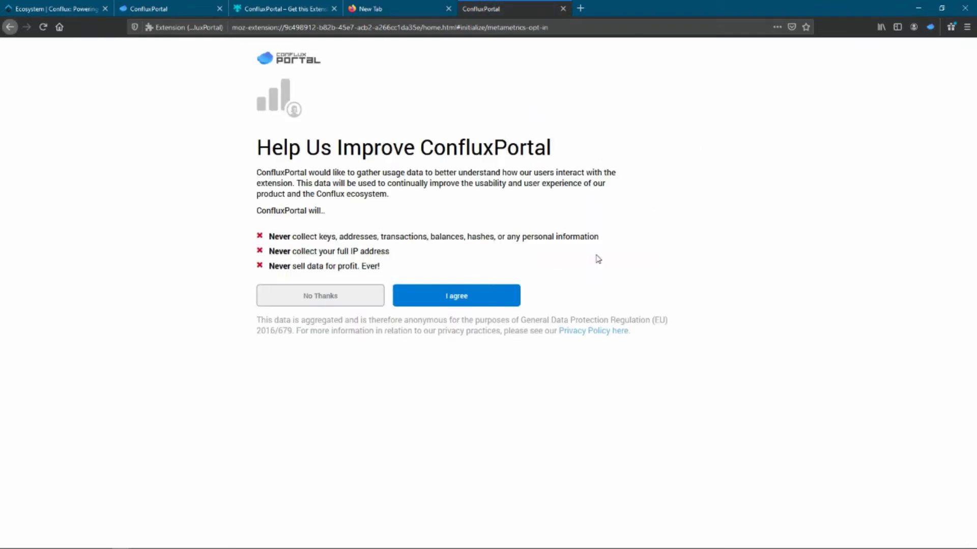
pyautogui.click(454, 298)
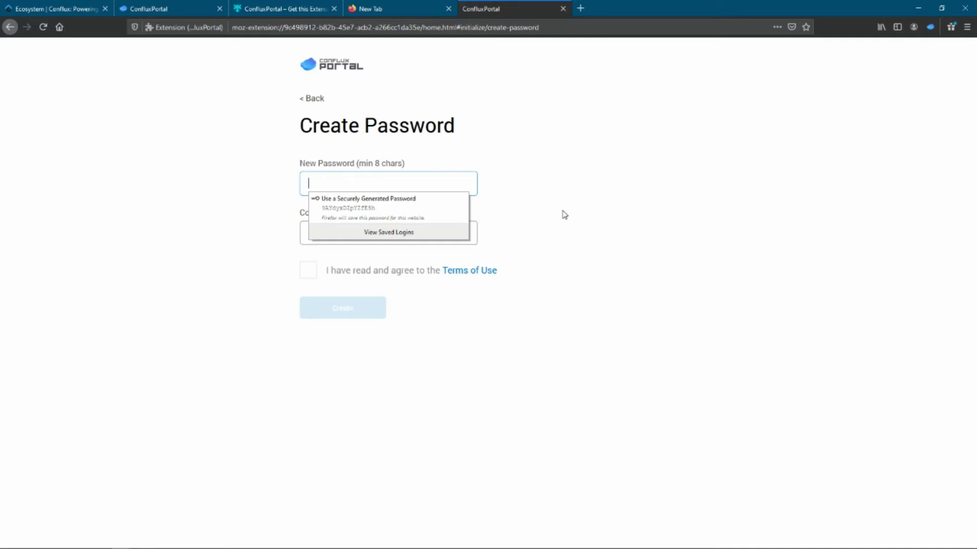
# Enter and confirm the new wallet password, accept the Terms of Use and create the wallet
pyautogui.write('••')
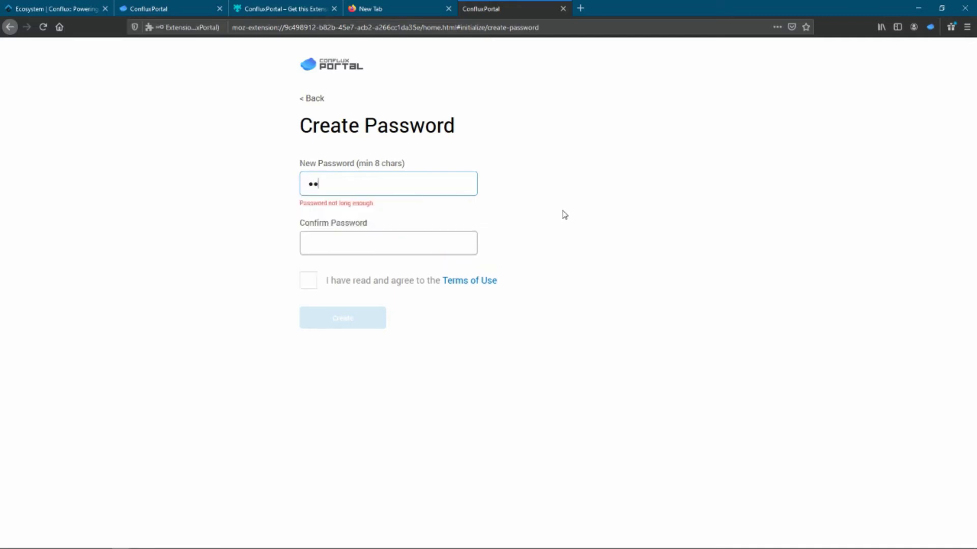
pyautogui.write('••••••')
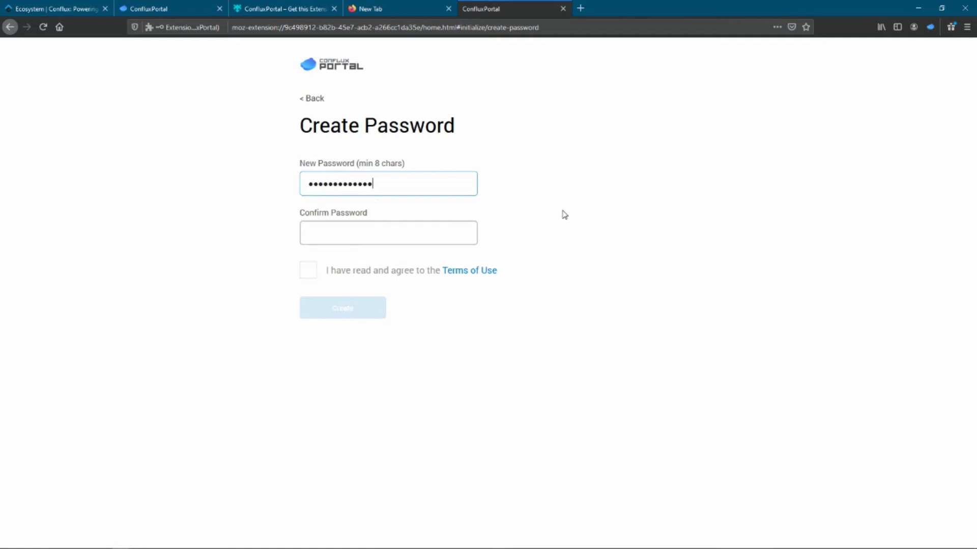
pyautogui.click(375, 236)
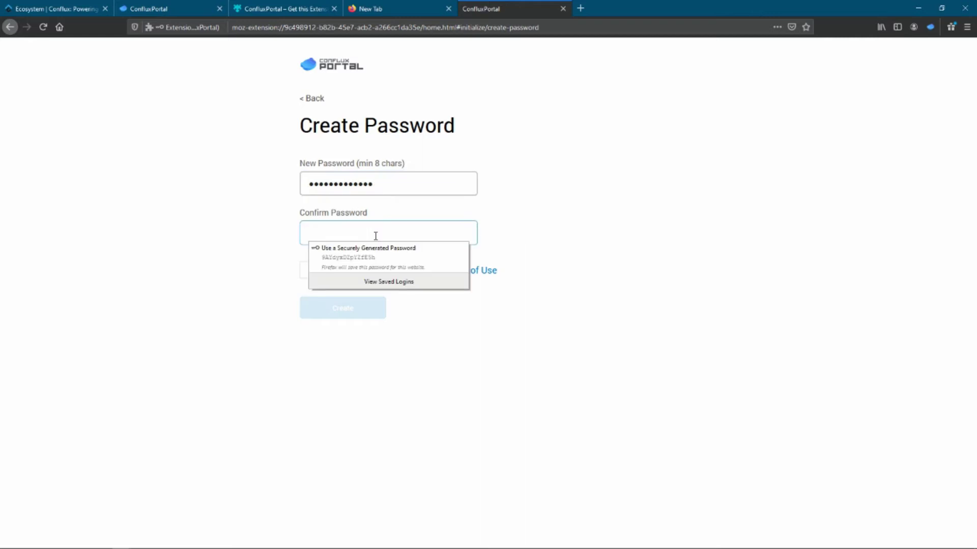
pyautogui.write('•••')
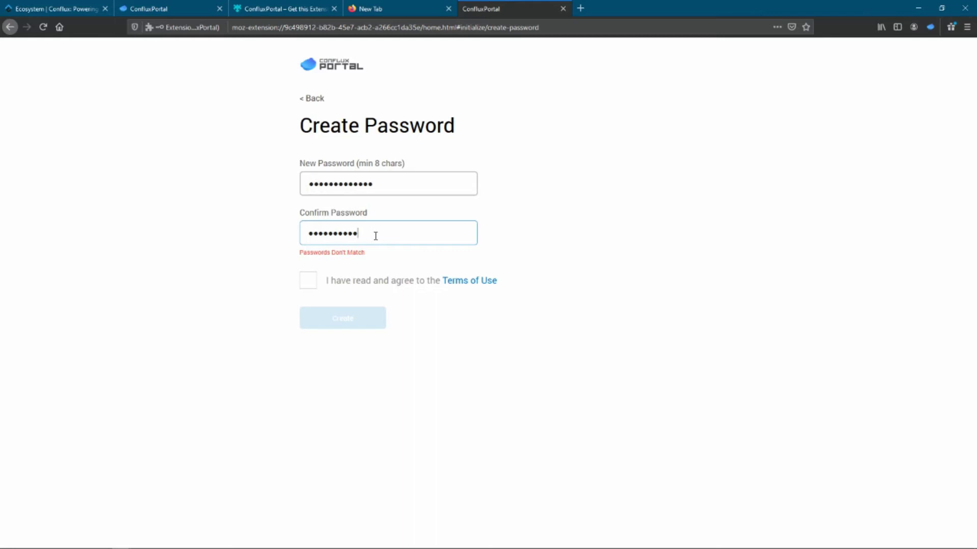
pyautogui.write('•••••••••••')
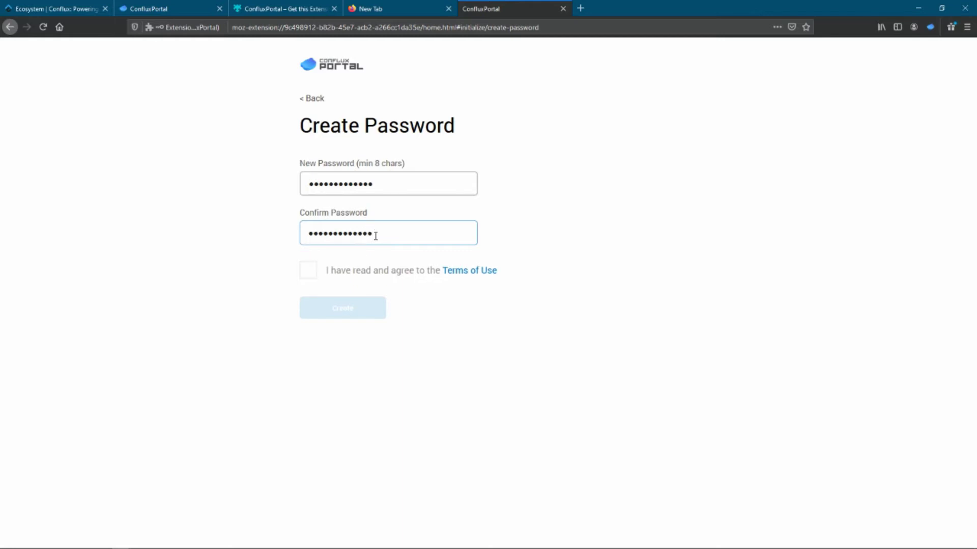
pyautogui.click(308, 270)
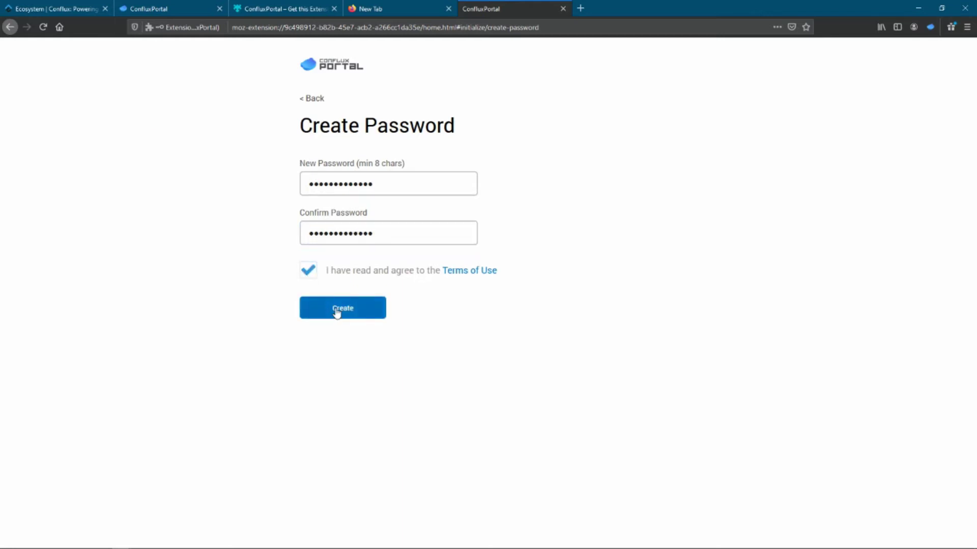
pyautogui.click(336, 312)
# Reveal the wallet's secret backup phrase and capture that part of the page with Snipping Tool
pyautogui.click(228, 121)
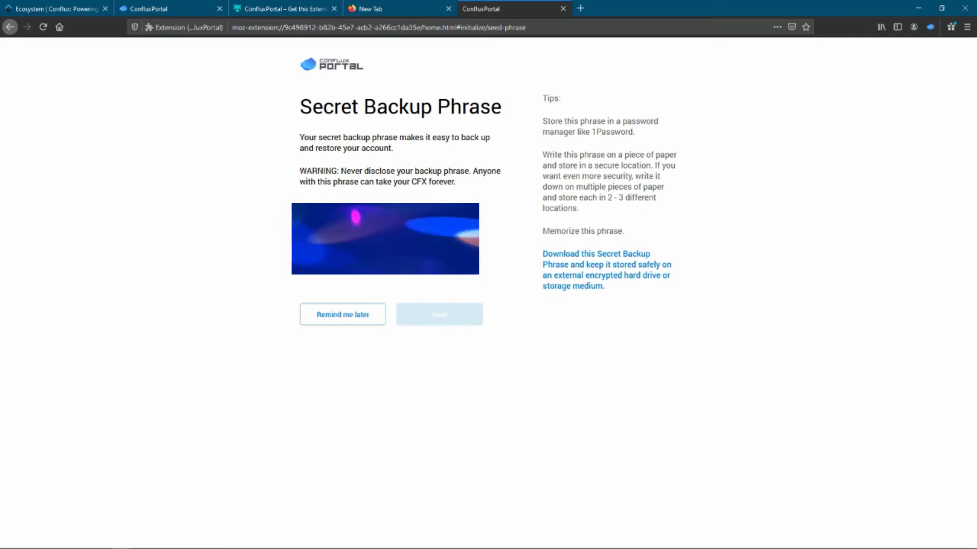
pyautogui.click(385, 242)
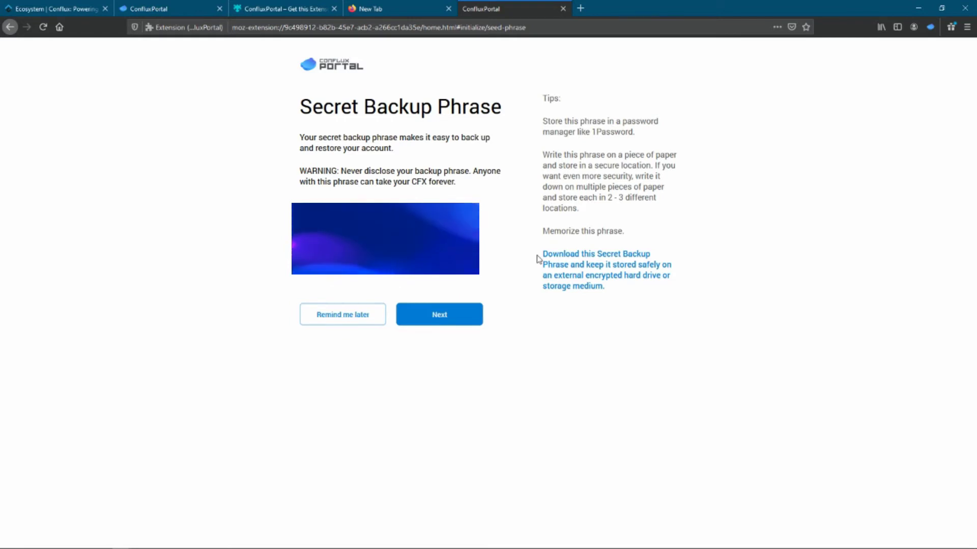
pyautogui.press('super')
pyautogui.write('sni')
pyautogui.press('Return')
pyautogui.click(594, 354)
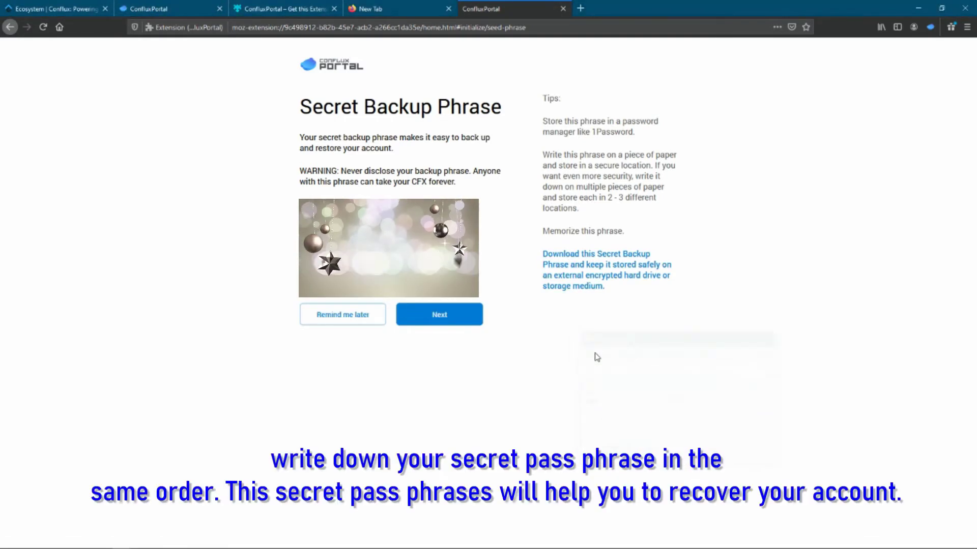
pyautogui.moveTo(298, 54); pyautogui.dragTo(507, 375)
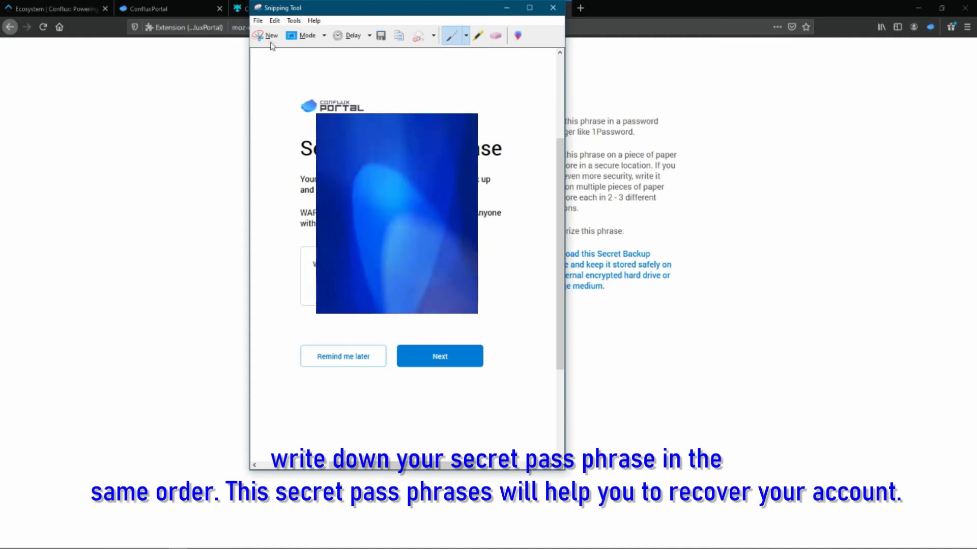
# Save the backup phrase snip as a file on the G: drive and close Snipping Tool
pyautogui.click(258, 21)
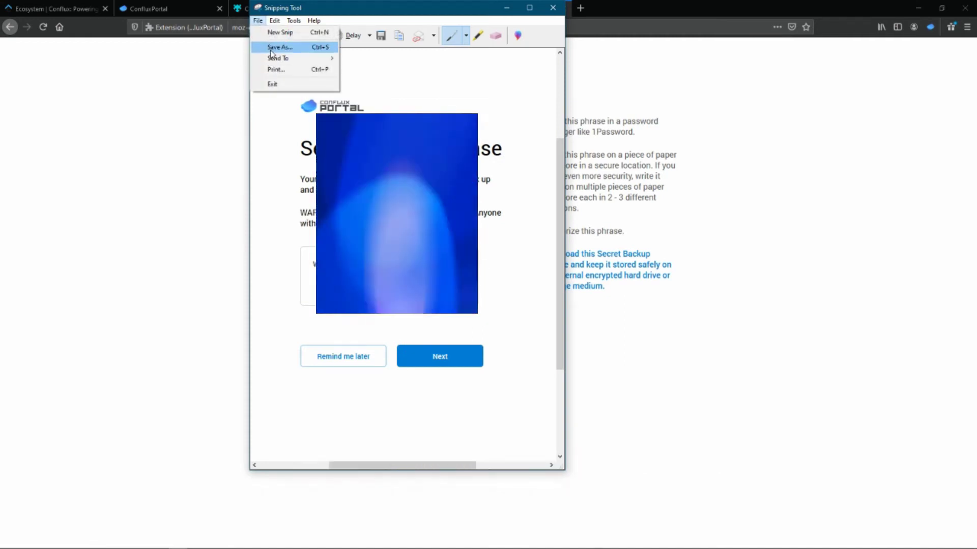
pyautogui.click(271, 47)
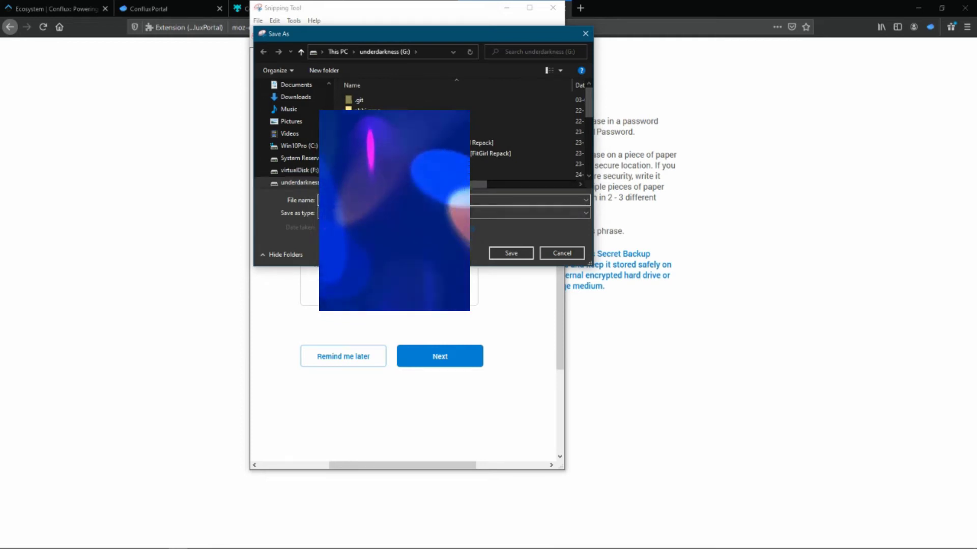
pyautogui.click(497, 255)
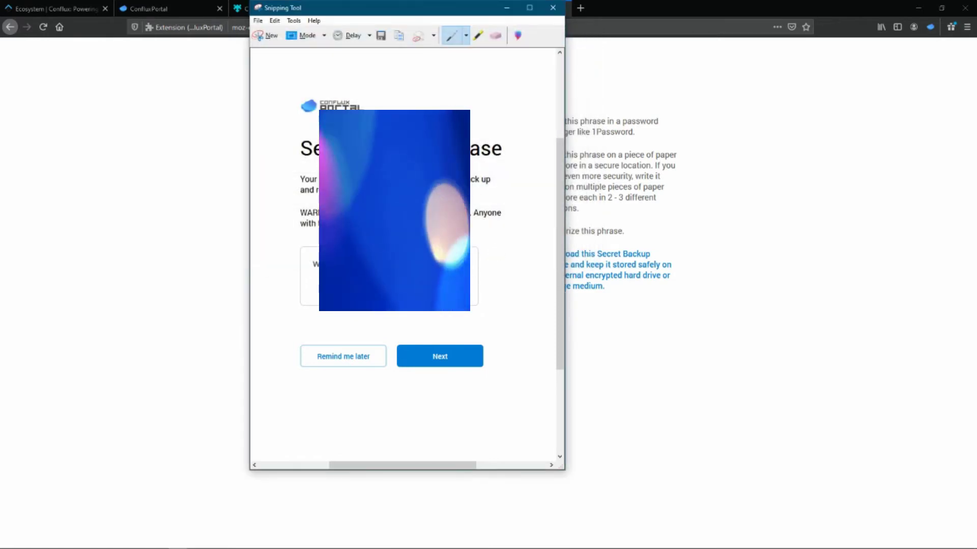
pyautogui.click(557, 10)
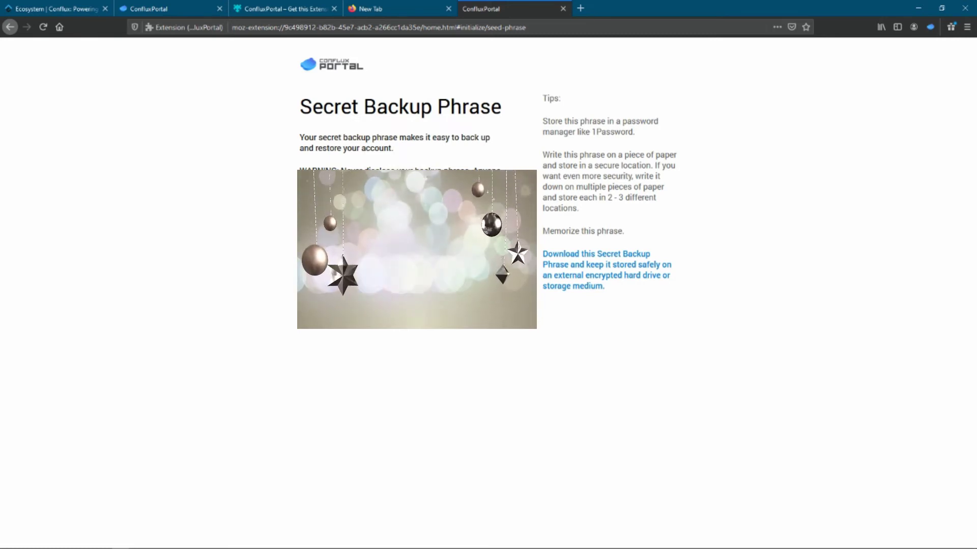
# Confirm the secret backup phrase by selecting its words in order, and finish the wallet setup
pyautogui.click(440, 300)
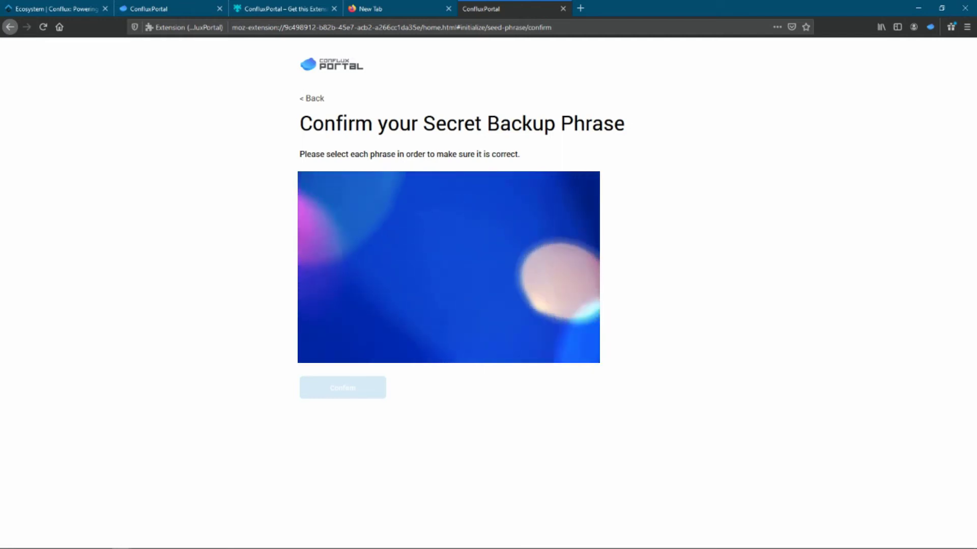
pyautogui.click(447, 338)
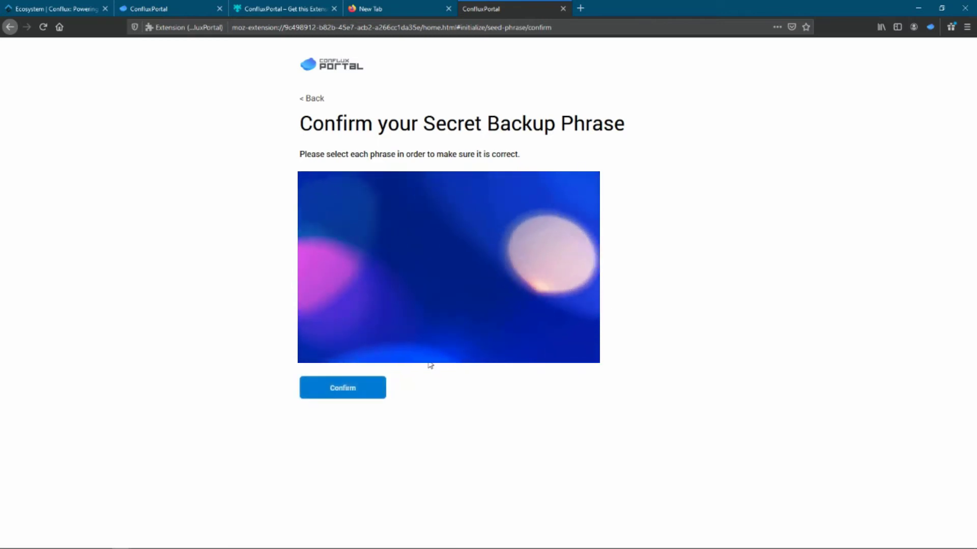
pyautogui.click(368, 389)
pyautogui.click(363, 357)
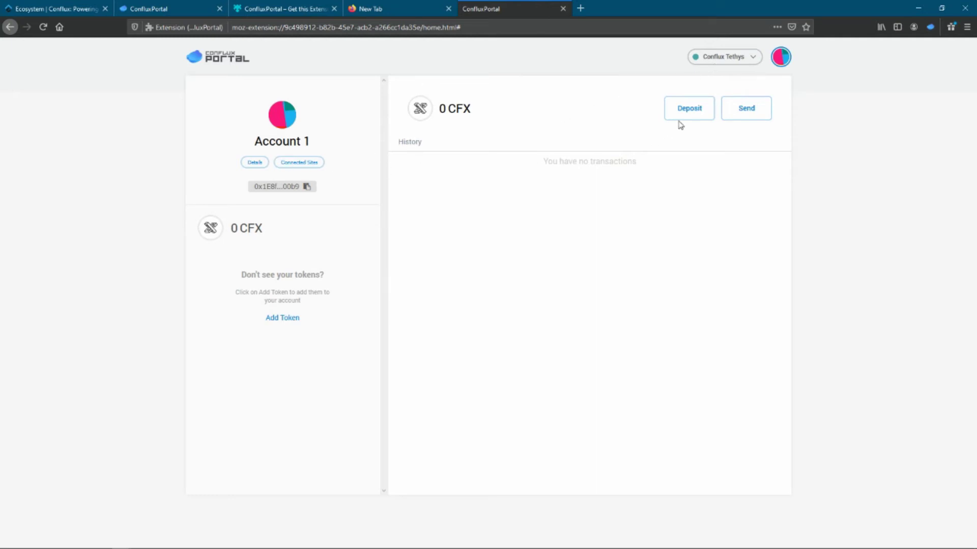
# View the account details for a direct CFX deposit, close them and copy Account 1's wallet address
pyautogui.click(689, 113)
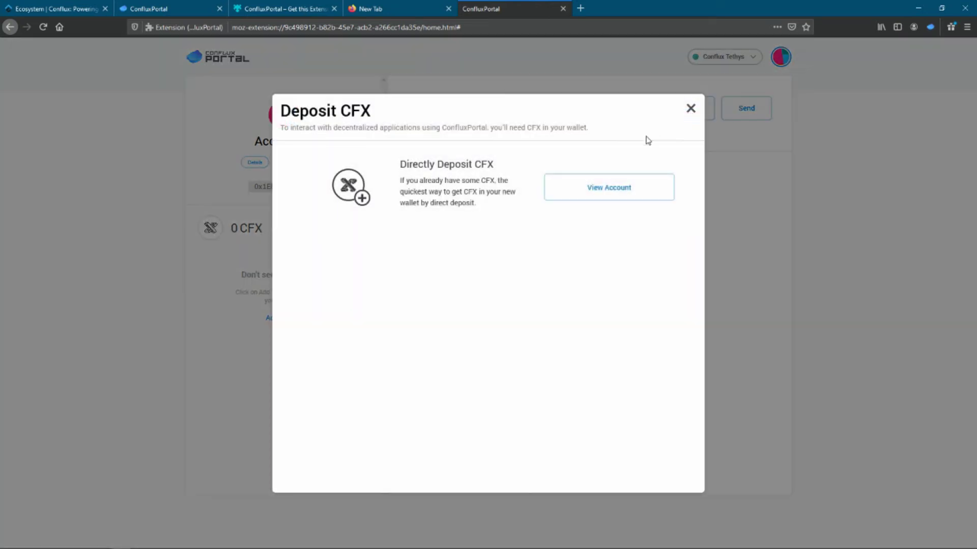
pyautogui.click(608, 195)
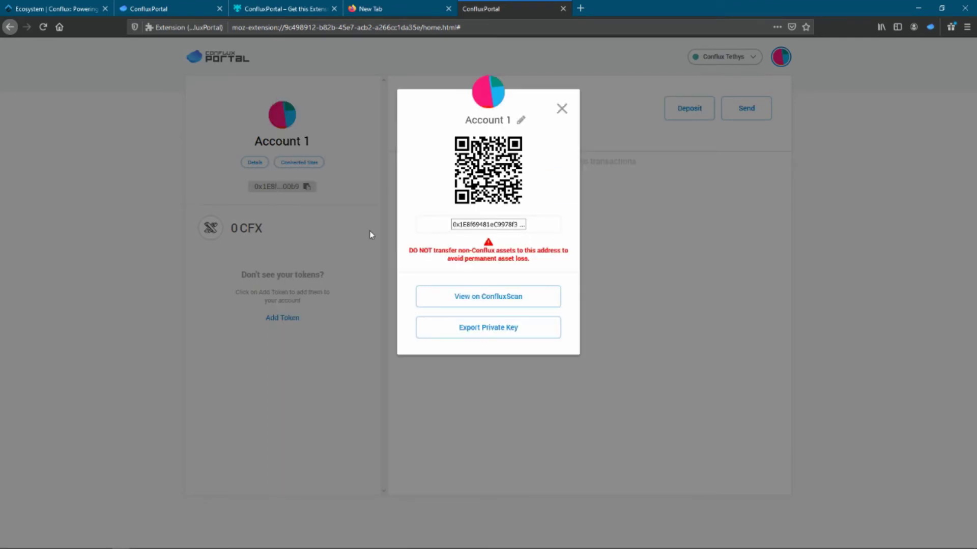
pyautogui.click(561, 109)
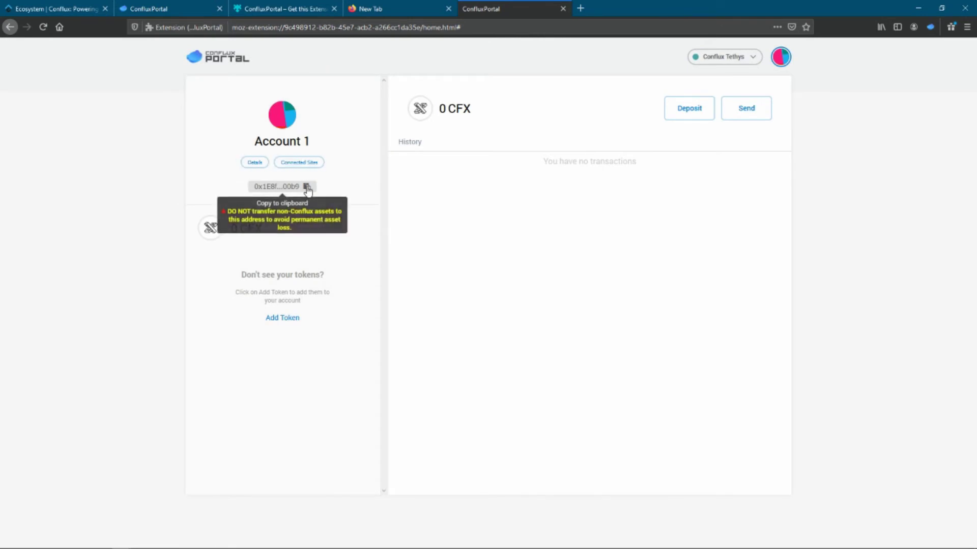
pyautogui.click(307, 188)
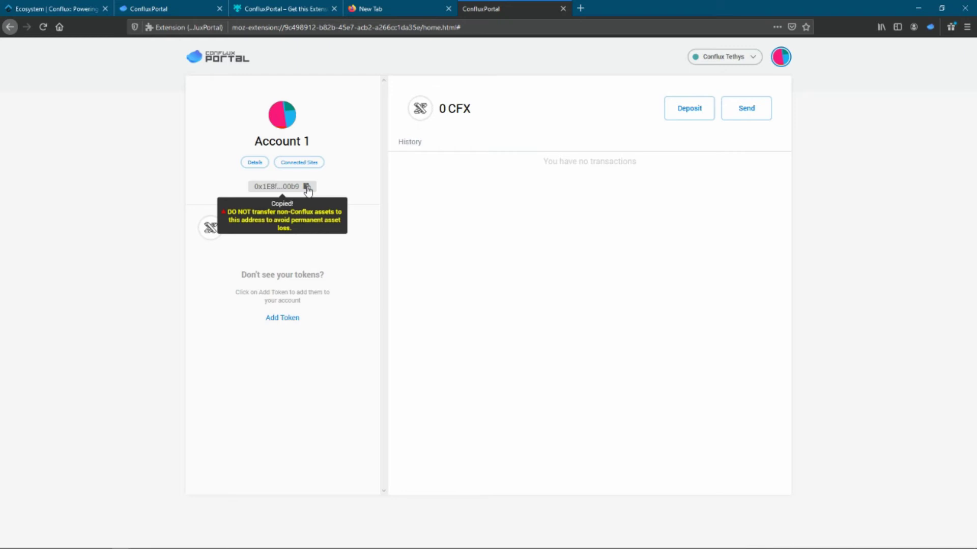
# Switch to the desktop, open the NBMiner_Win folder and open its start_conflux batch file for editing in Notepad
pyautogui.click(927, 10)
pyautogui.rightClick(623, 116)
pyautogui.click(652, 162)
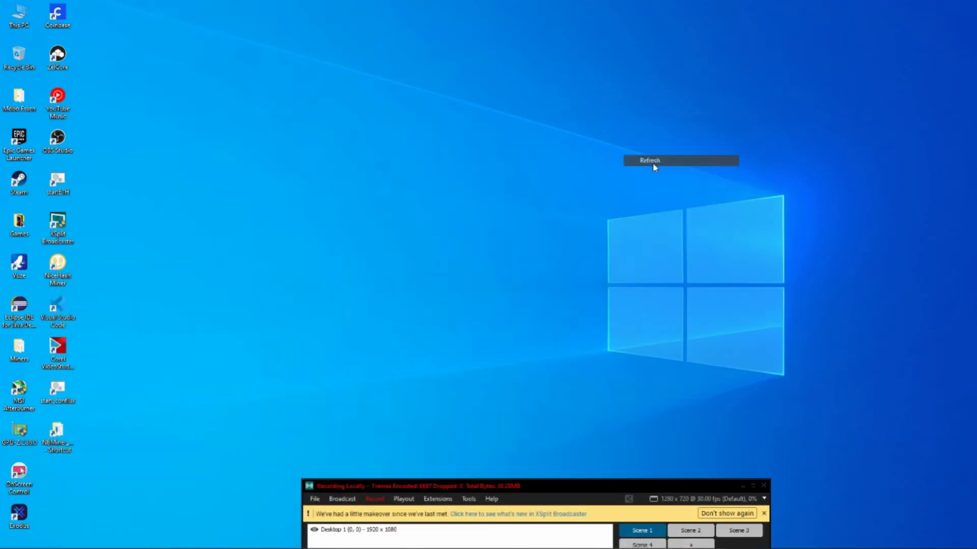
pyautogui.click(743, 486)
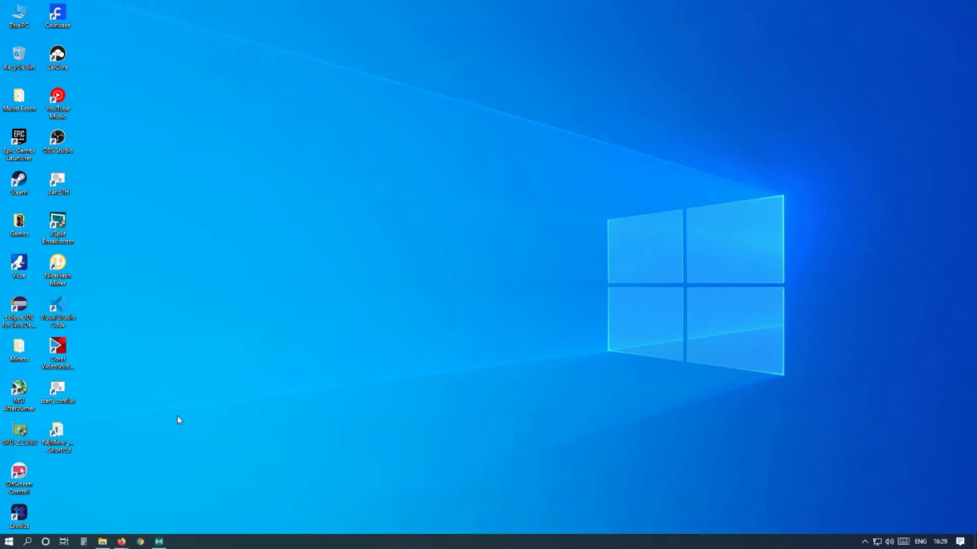
pyautogui.doubleClick(58, 433)
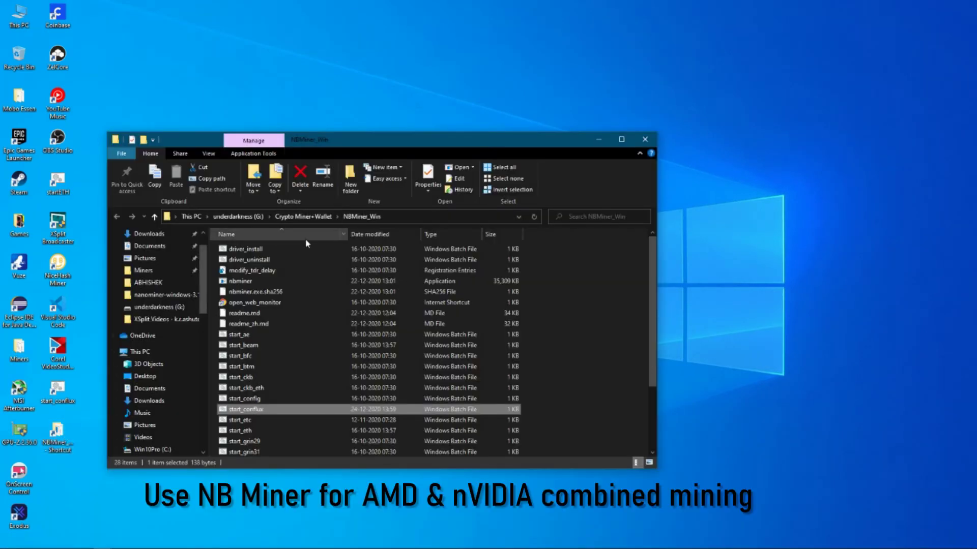
pyautogui.scroll(-1, 300, 319)
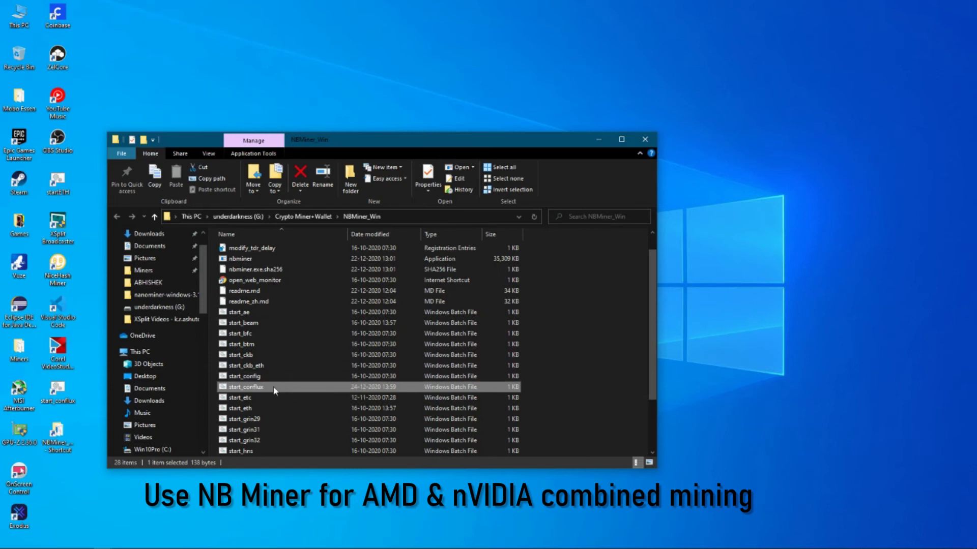
pyautogui.rightClick(275, 390)
pyautogui.click(322, 145)
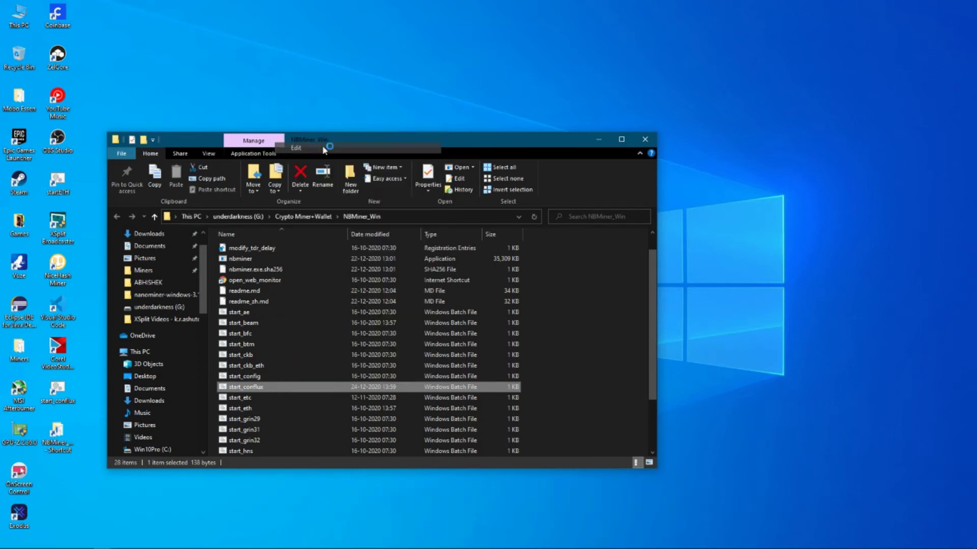
# Copy Account 1's address from ConfluxPortal in Firefox and replace the wallet address after -u in start_conflux with it
pyautogui.moveTo(202, 544)
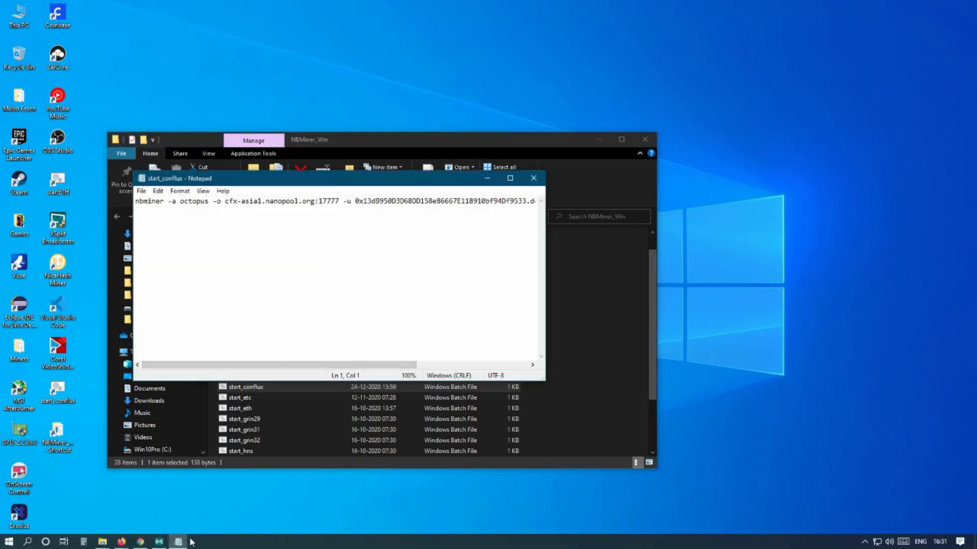
pyautogui.moveTo(121, 542)
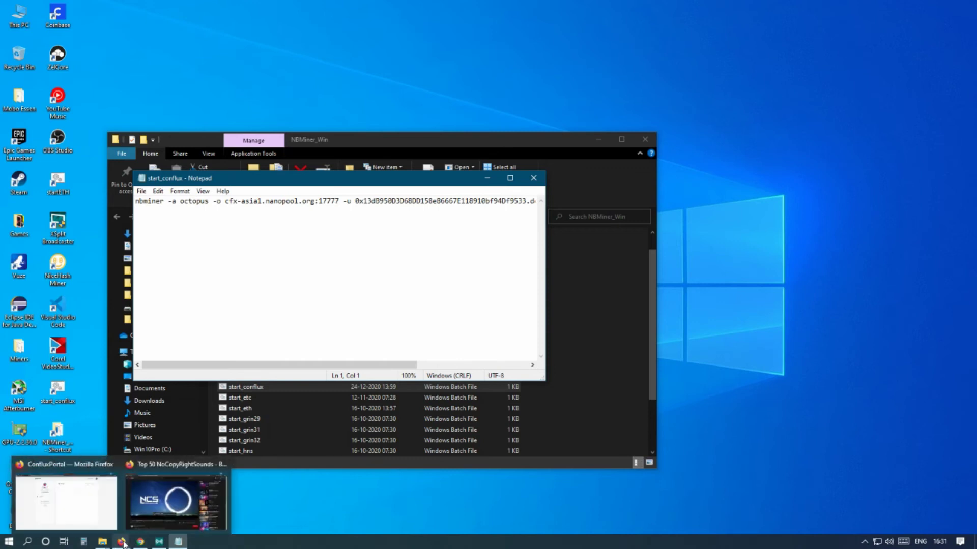
pyautogui.click(68, 505)
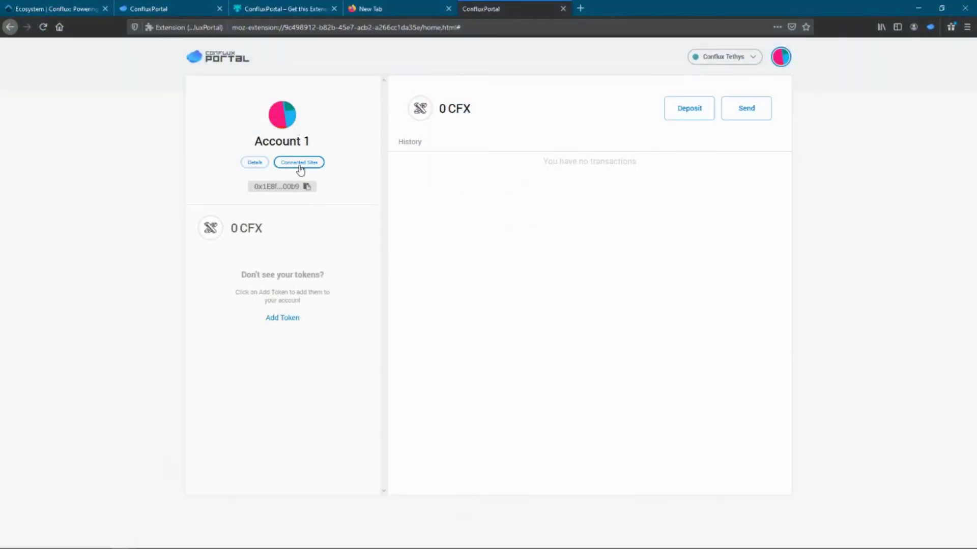
pyautogui.click(307, 187)
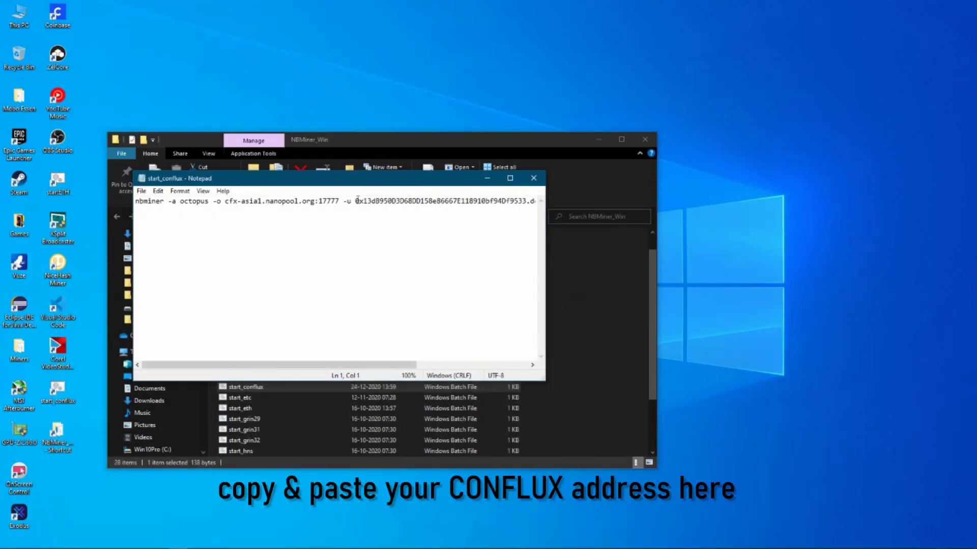
pyautogui.moveTo(356, 201); pyautogui.dragTo(526, 203)
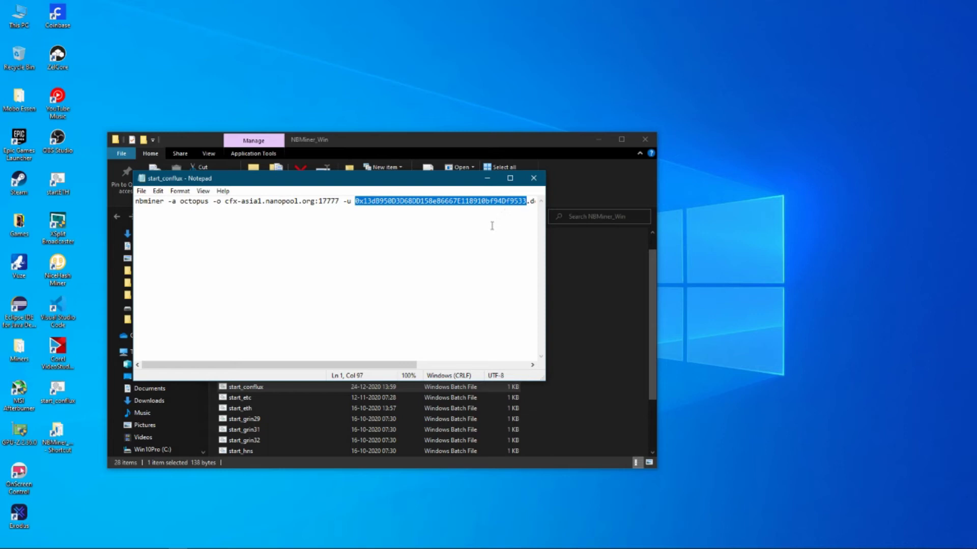
pyautogui.hotkey('ctrl', 'v')
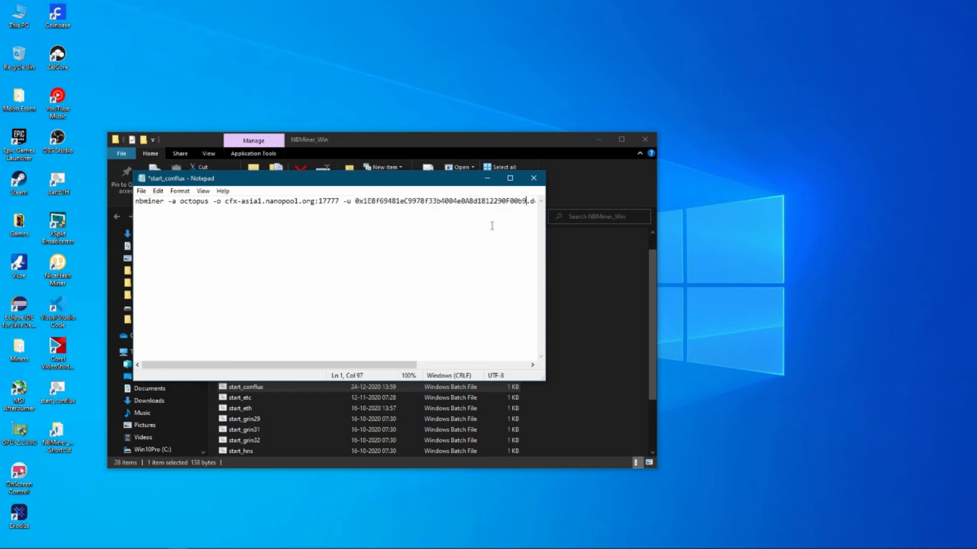
# Examine the rest of the start_conflux command line, including the worker name and e-mail after the wallet address
pyautogui.moveTo(415, 366); pyautogui.dragTo(526, 377)
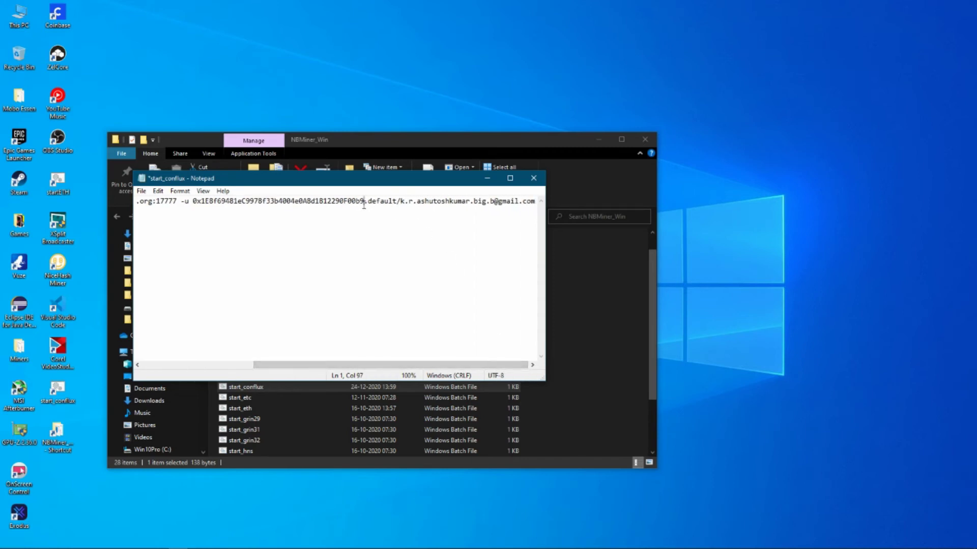
pyautogui.moveTo(460, 365); pyautogui.dragTo(368, 363)
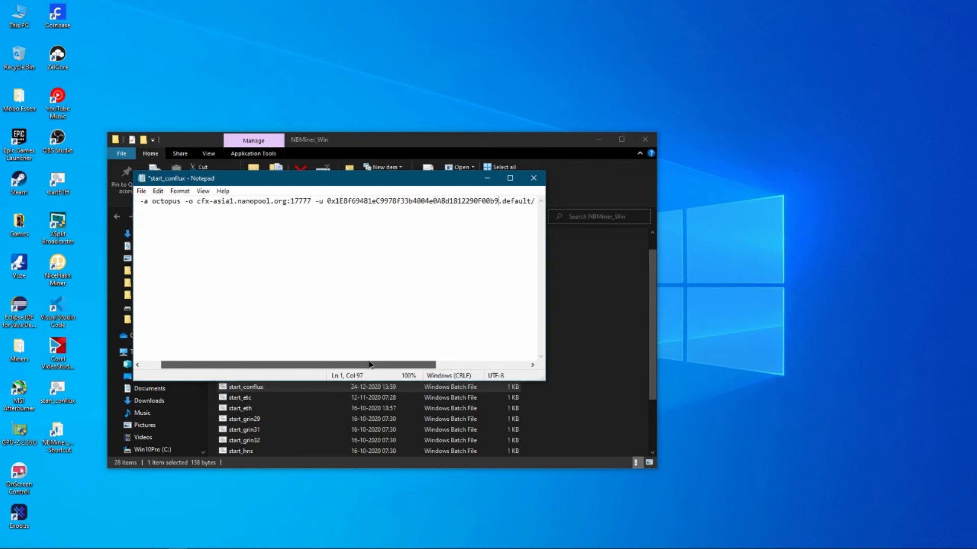
pyautogui.moveTo(502, 201); pyautogui.dragTo(529, 202)
pyautogui.click(454, 305)
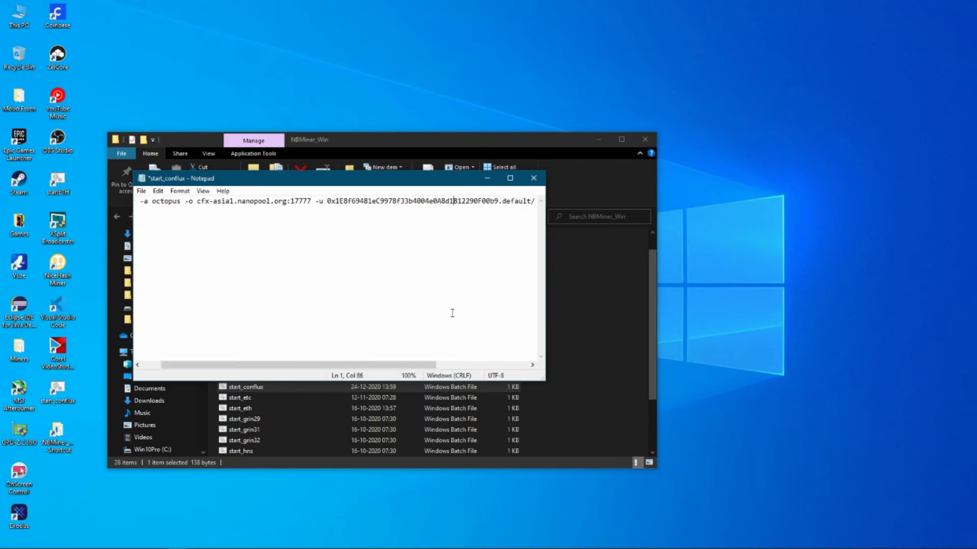
pyautogui.moveTo(418, 367); pyautogui.dragTo(397, 378)
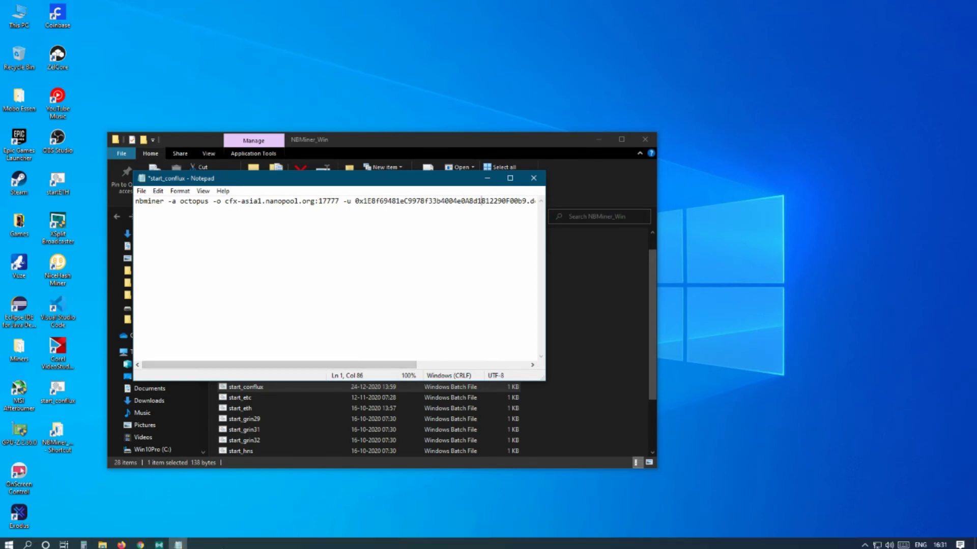
# Check the cfx-asia1.nanopool.org host and Stratum port 17777 in Nanopool's connection settings in Chrome
pyautogui.click(146, 543)
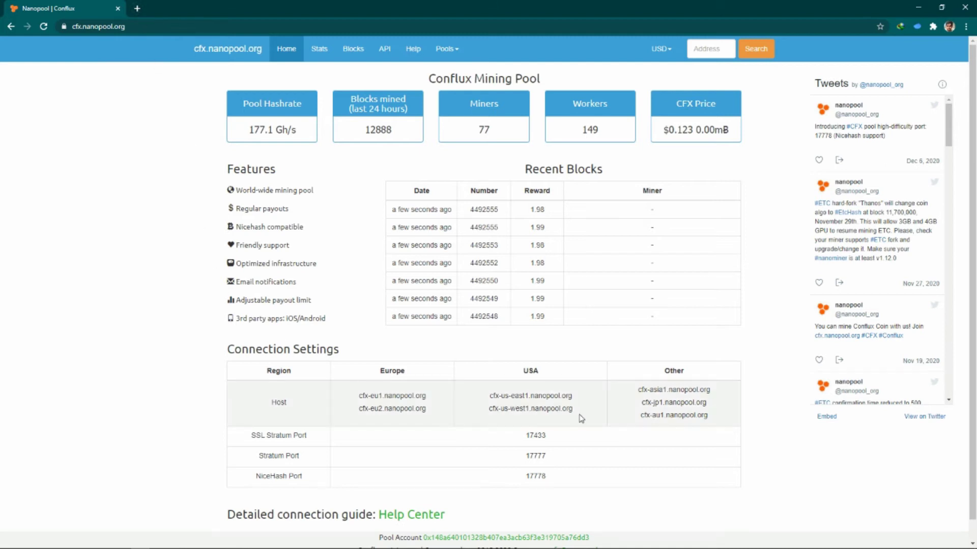
pyautogui.moveTo(640, 389); pyautogui.dragTo(719, 390)
pyautogui.click(664, 414)
pyautogui.moveTo(517, 456); pyautogui.dragTo(559, 457)
pyautogui.click(569, 456)
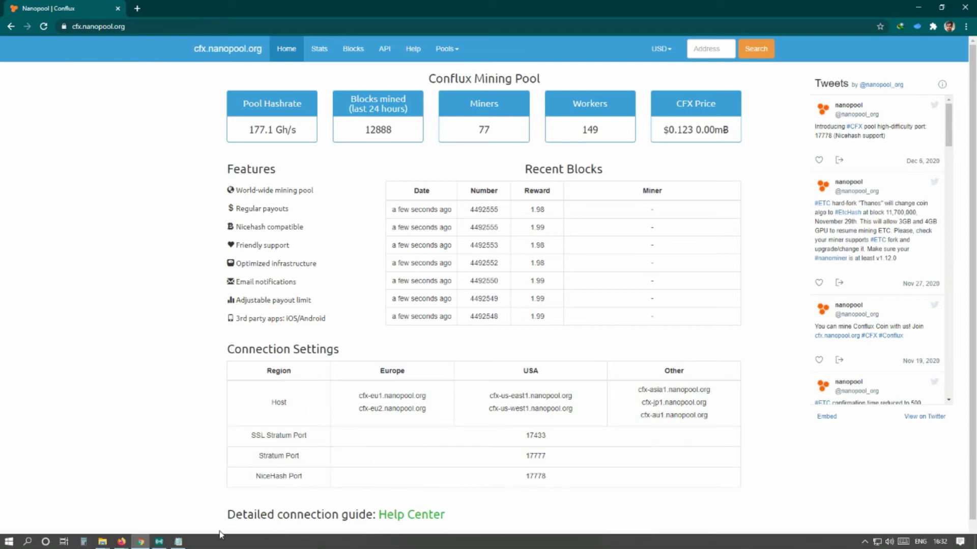
# Return to start_conflux in Notepad, close it without saving the changes, and minimize the Nanopool browser window
pyautogui.click(179, 542)
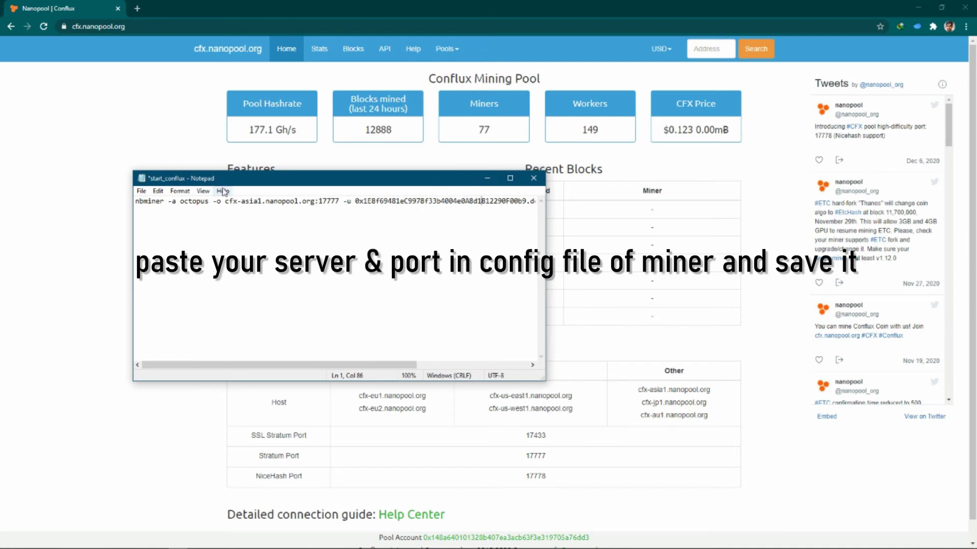
pyautogui.click(141, 191)
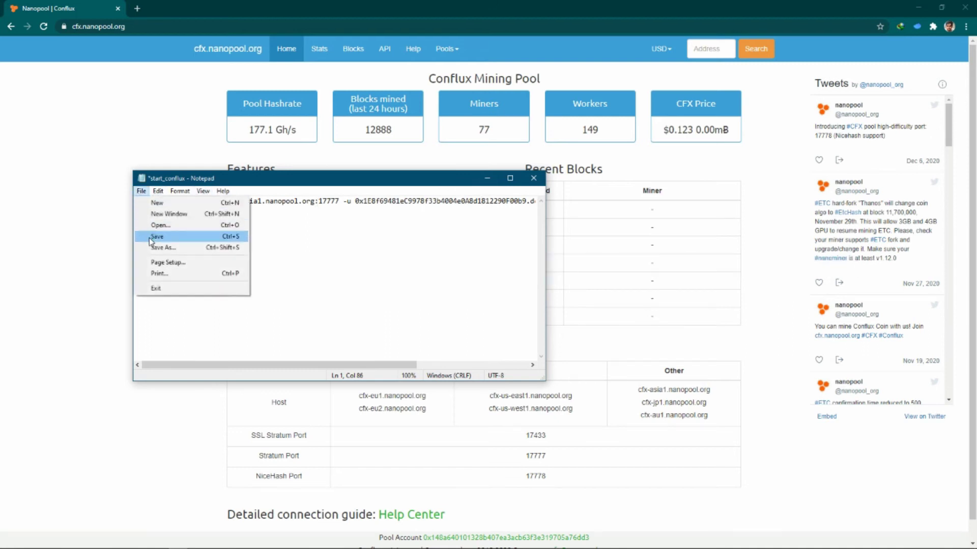
pyautogui.click(534, 178)
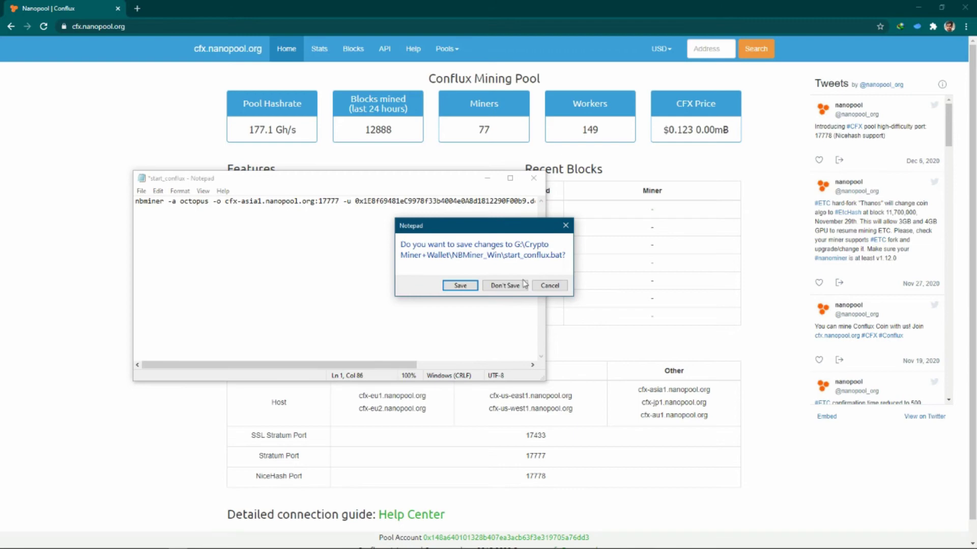
pyautogui.click(505, 286)
pyautogui.click(918, 7)
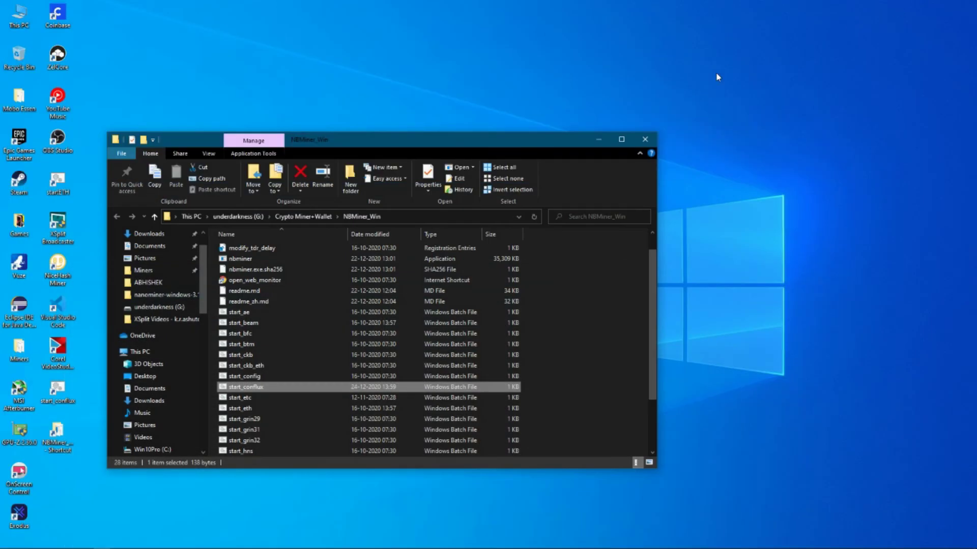
# Close and reopen the NBMiner_Win folder, and run the start_conflux batch file to start mining
pyautogui.click(645, 139)
pyautogui.press('Return')
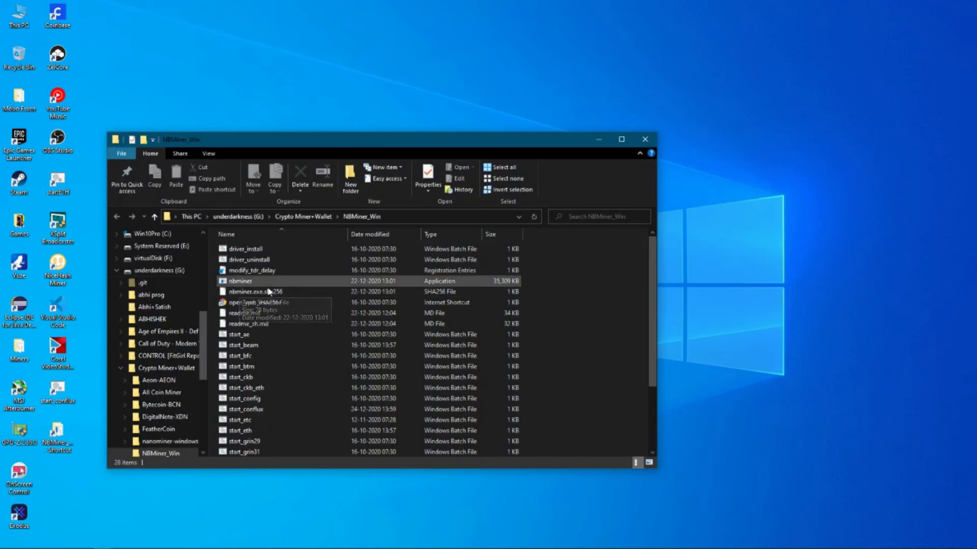
pyautogui.scroll(-1, 280, 386)
pyautogui.doubleClick(283, 388)
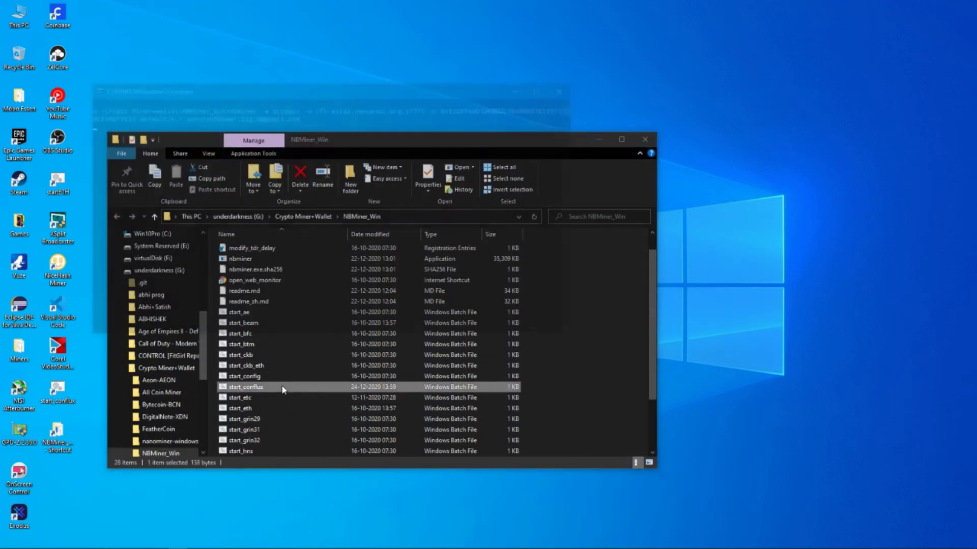
# Close the folder window, move the miner console to the screen's upper-right corner, stretch it downward and refresh the desktop
pyautogui.click(645, 140)
pyautogui.moveTo(472, 93); pyautogui.dragTo(869, 29)
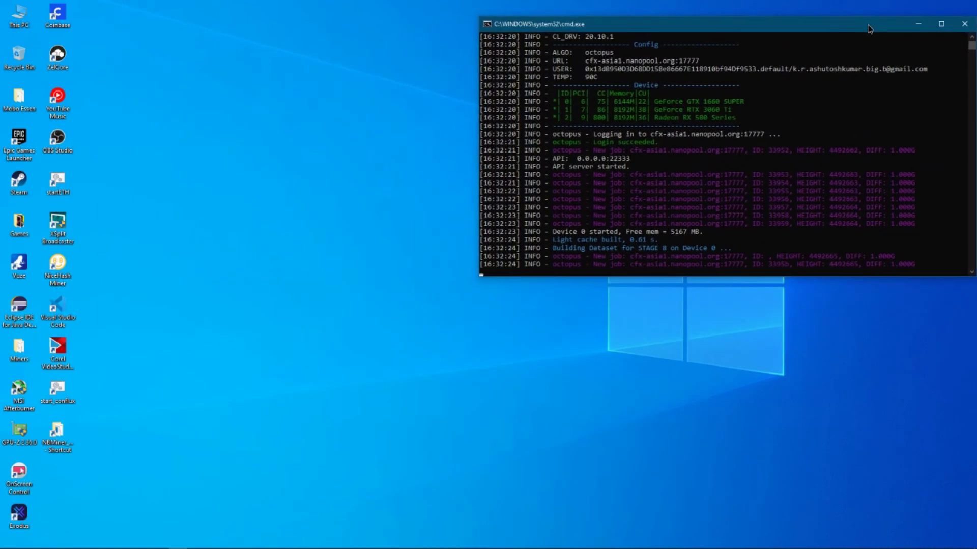
pyautogui.moveTo(755, 276); pyautogui.dragTo(752, 527)
pyautogui.rightClick(291, 184)
pyautogui.click(308, 229)
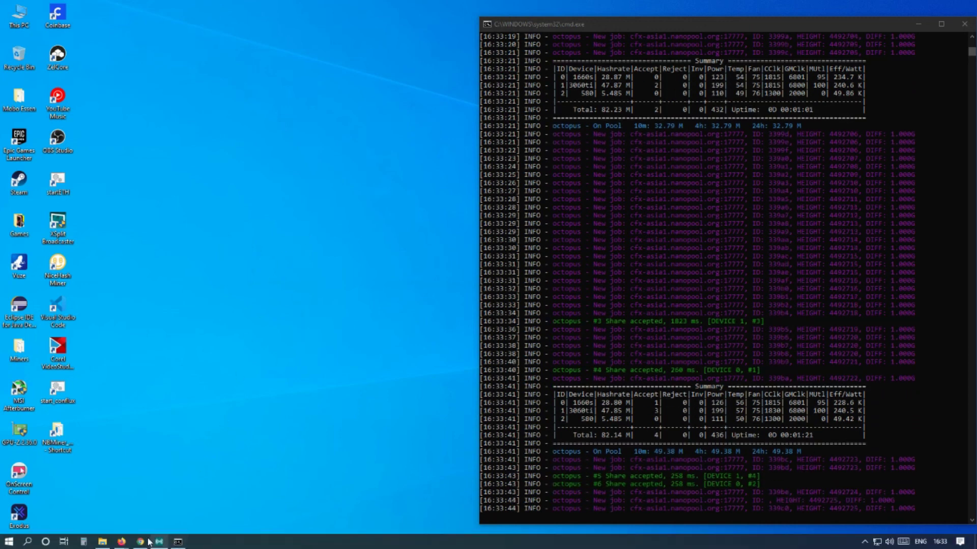
# Copy Account 1's address from ConfluxPortal in Firefox again and return to the Nanopool page in Chrome
pyautogui.click(137, 542)
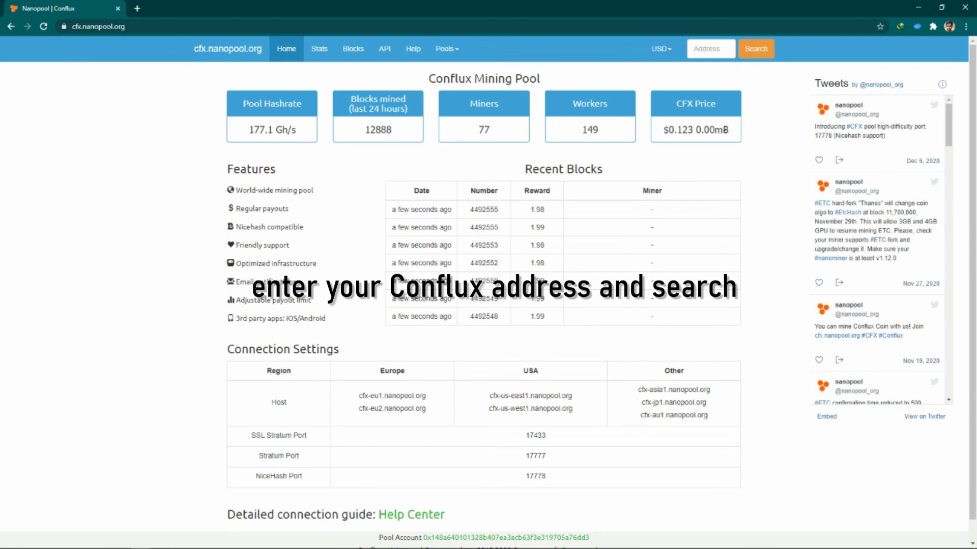
pyautogui.click(121, 542)
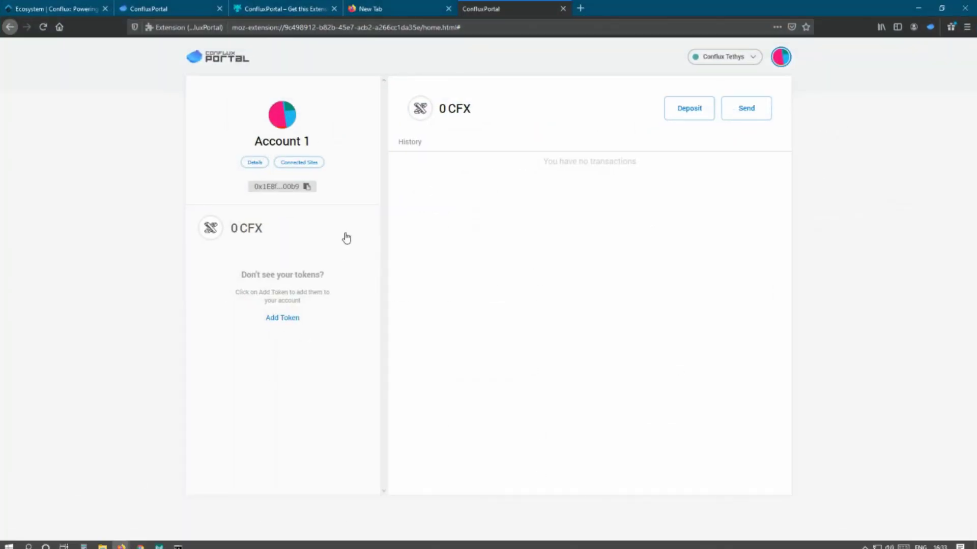
pyautogui.click(307, 187)
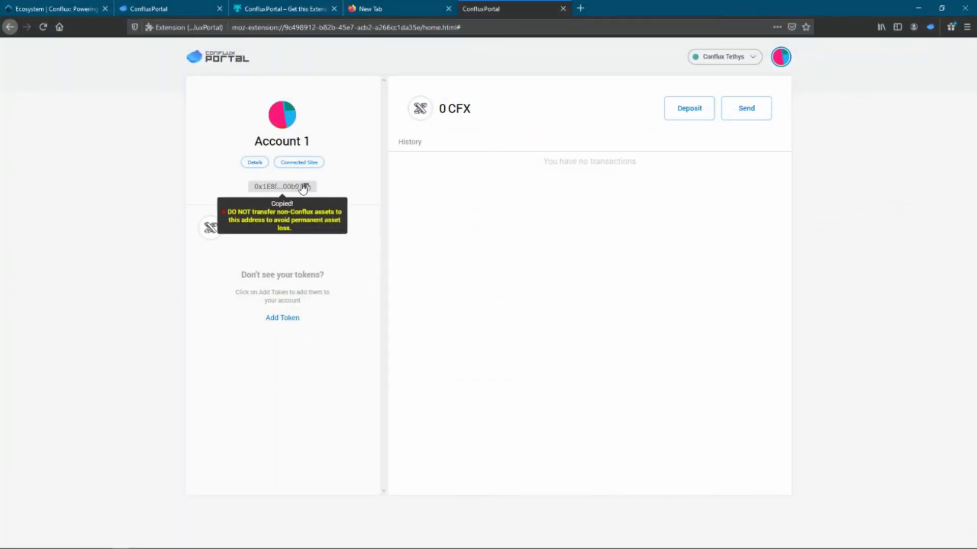
pyautogui.click(918, 9)
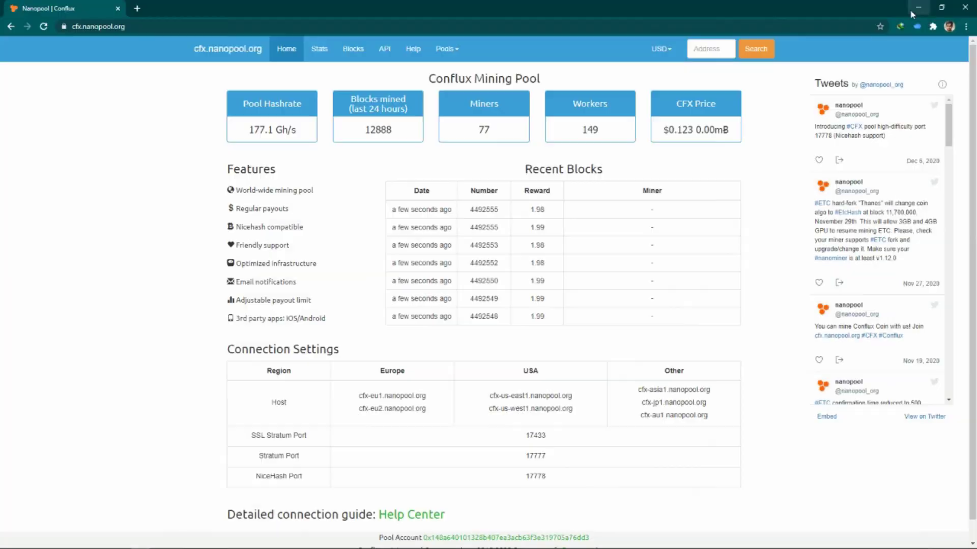
# Look up the mining account on Nanopool using the third saved wallet address suggestion
pyautogui.click(690, 51)
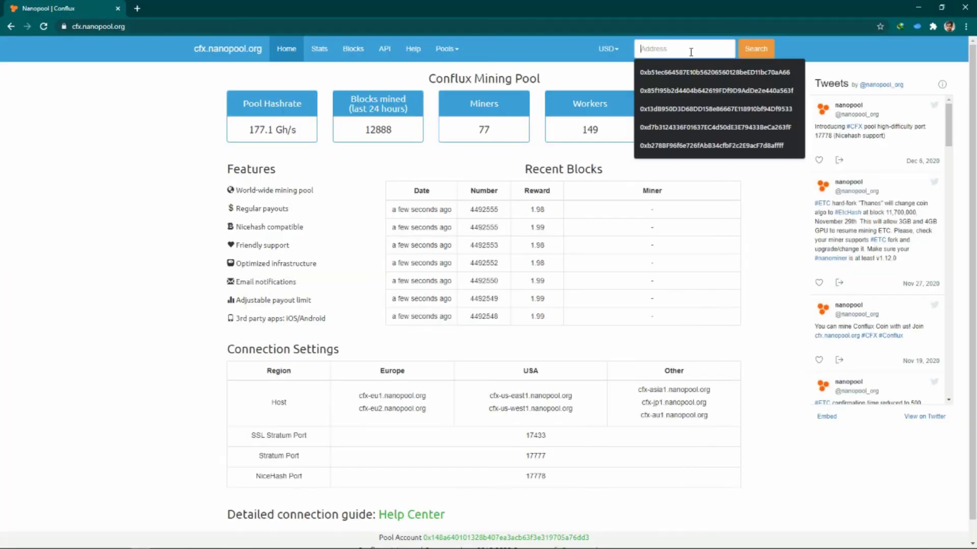
pyautogui.click(714, 109)
pyautogui.click(749, 53)
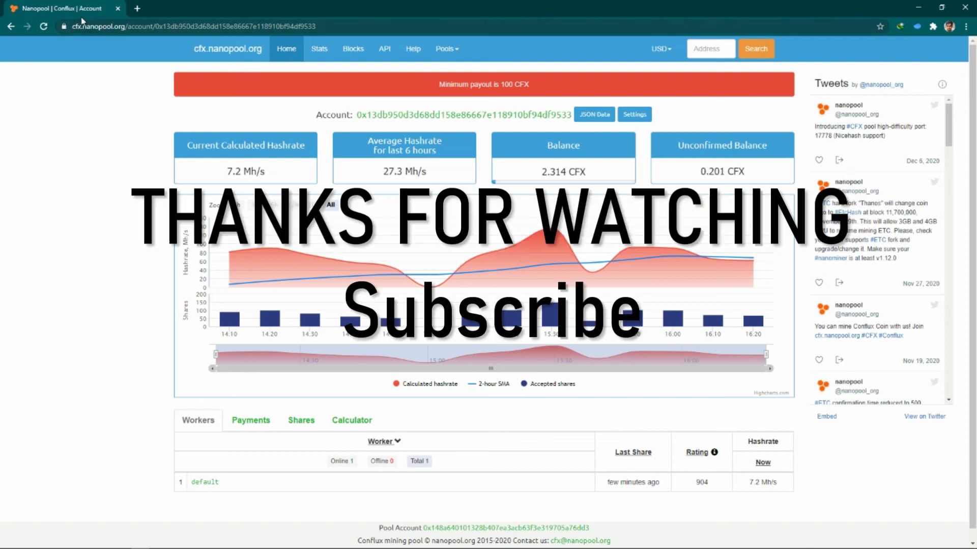
pyautogui.moveTo(203, 542)
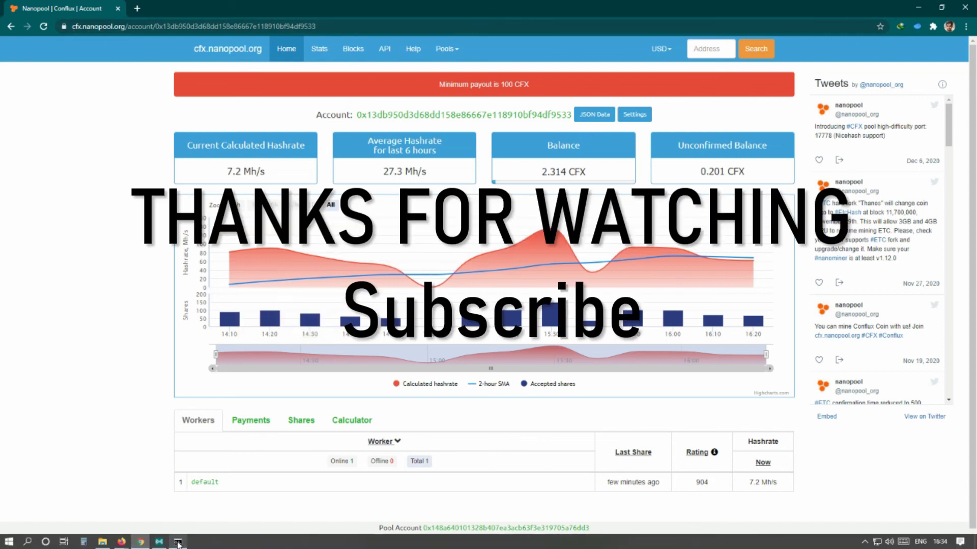